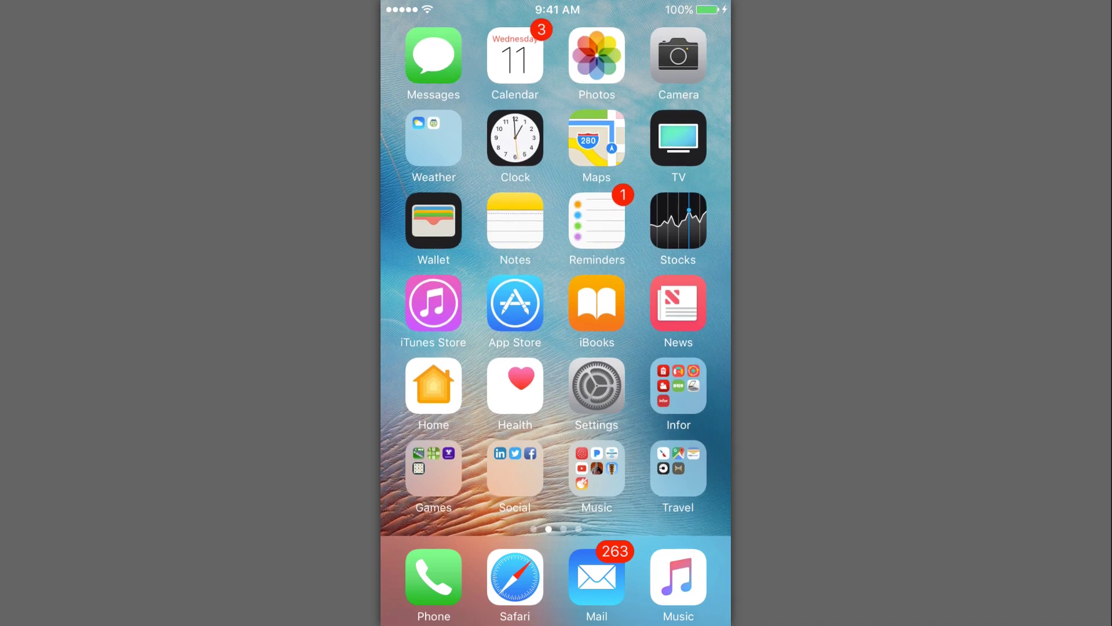
Launch Infor Ming.le from the Infor folder and browse the Alerts list
{"action": "left_click", "coordinate": [678, 385]}
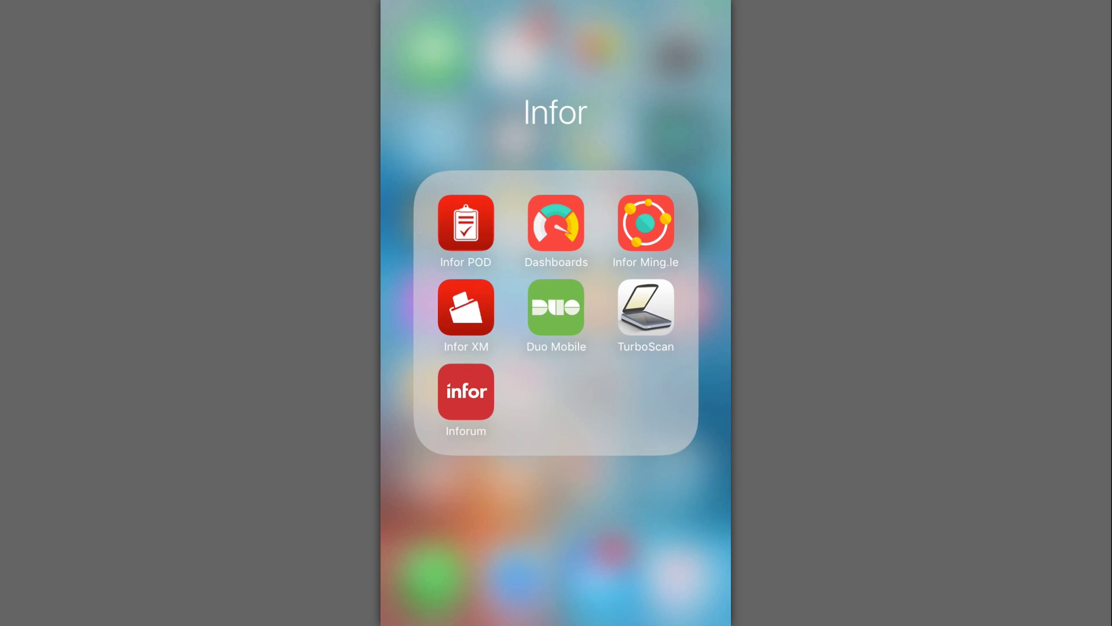
{"action": "left_click", "coordinate": [646, 223]}
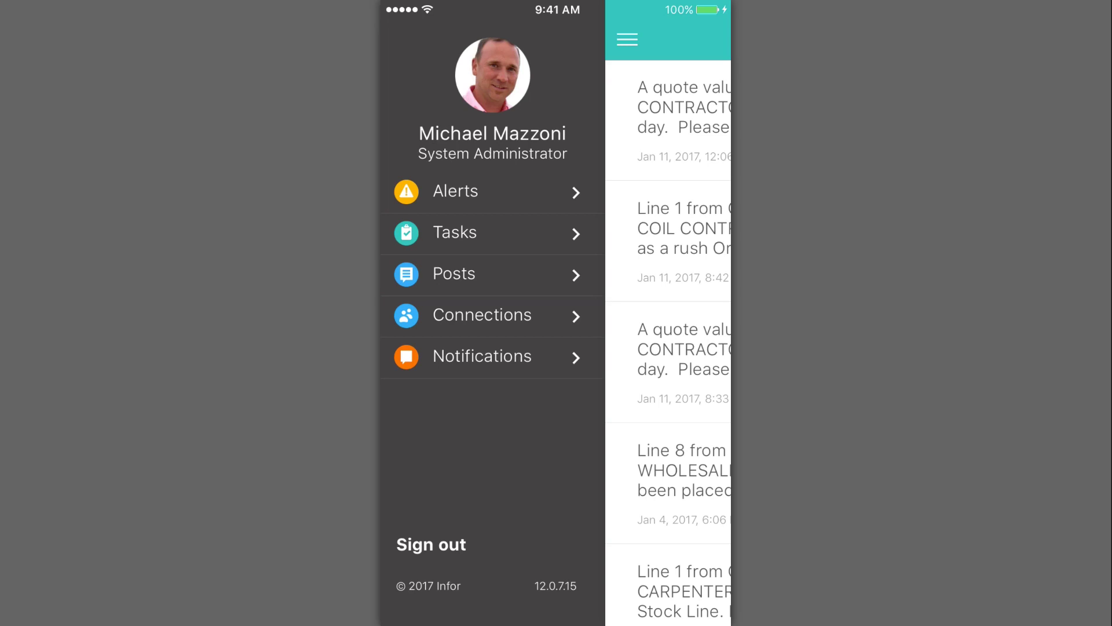
{"action": "left_click", "coordinate": [456, 191]}
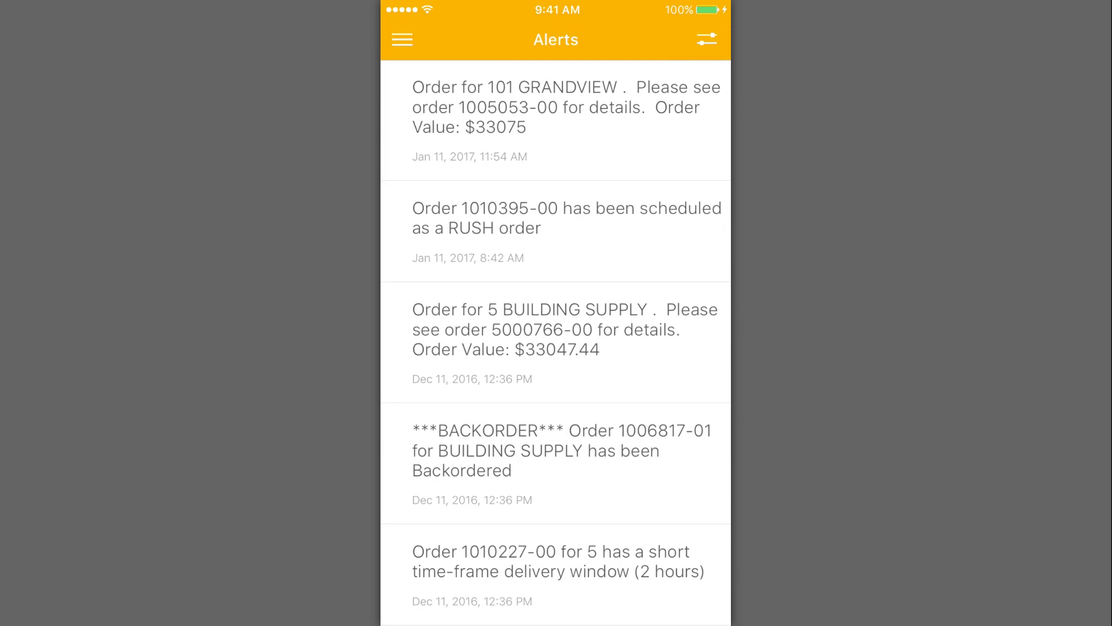
{"action": "scroll", "coordinate": [555, 342], "scroll_direction": "down", "scroll_amount": 3}
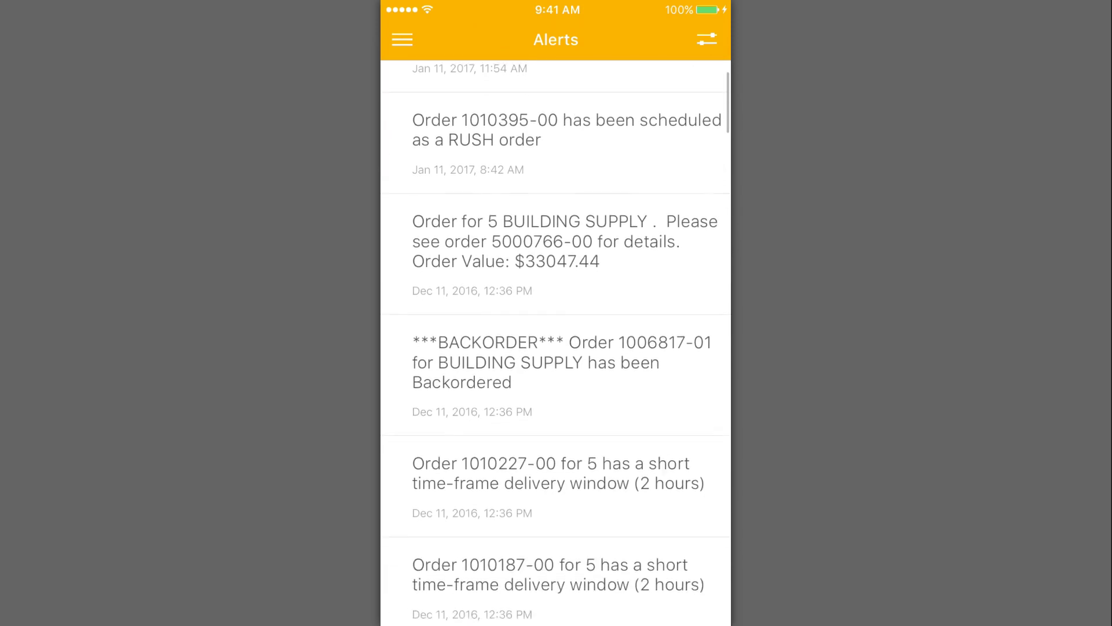
{"action": "scroll", "coordinate": [555, 342], "scroll_direction": "up", "scroll_amount": 3}
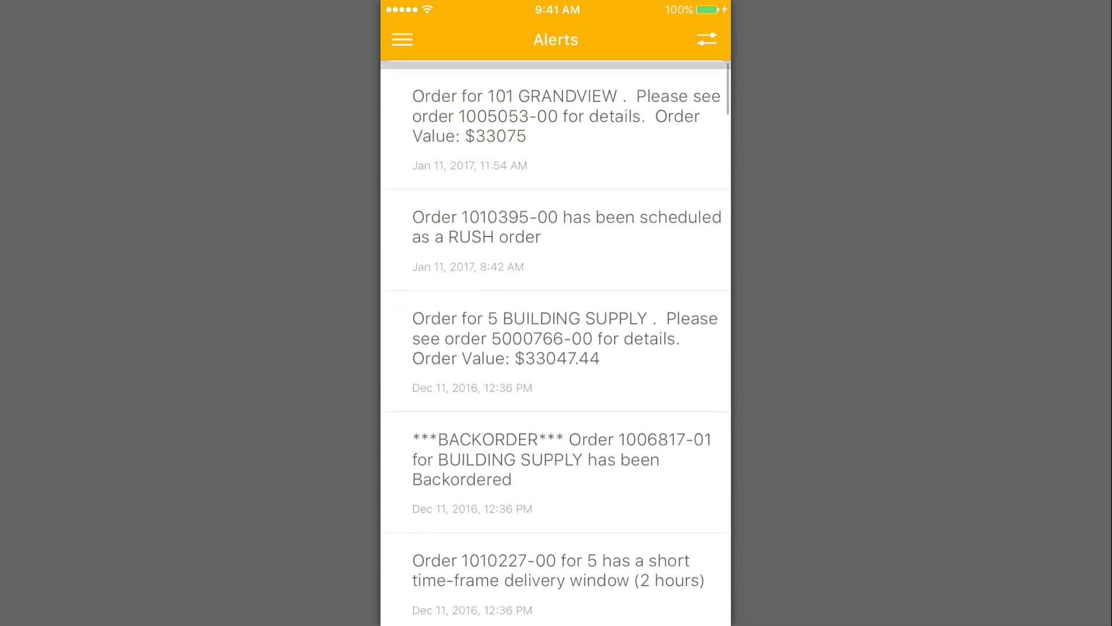
{"action": "left_click", "coordinate": [556, 116]}
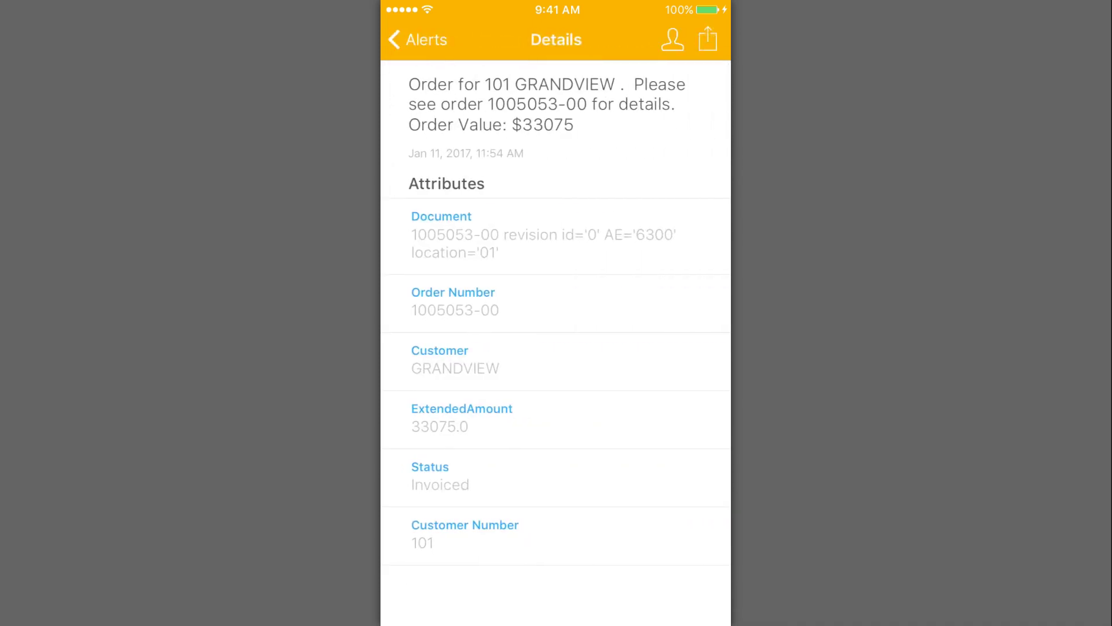
{"action": "left_click", "coordinate": [673, 39]}
{"action": "left_click", "coordinate": [556, 474]}
{"action": "left_click", "coordinate": [555, 612]}
In Tasks, reassign the 60-value APEX COIL quote task to another user
{"action": "left_click", "coordinate": [402, 40]}
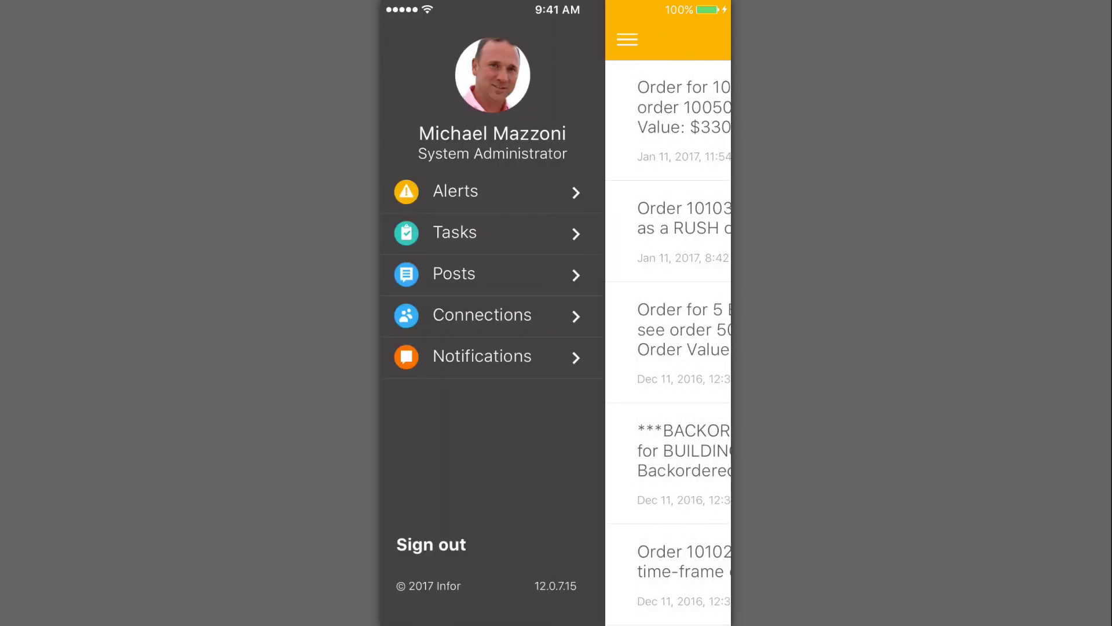
{"action": "left_click", "coordinate": [455, 233]}
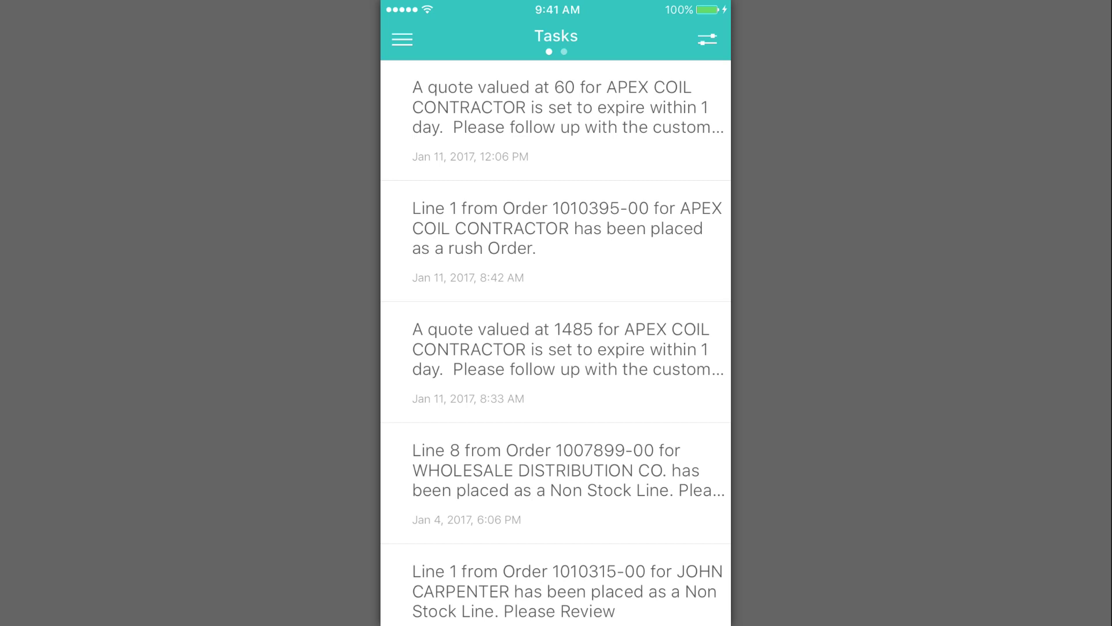
{"action": "scroll", "coordinate": [556, 336], "scroll_direction": "down", "scroll_amount": 2}
{"action": "scroll", "coordinate": [556, 336], "scroll_direction": "up", "scroll_amount": 2}
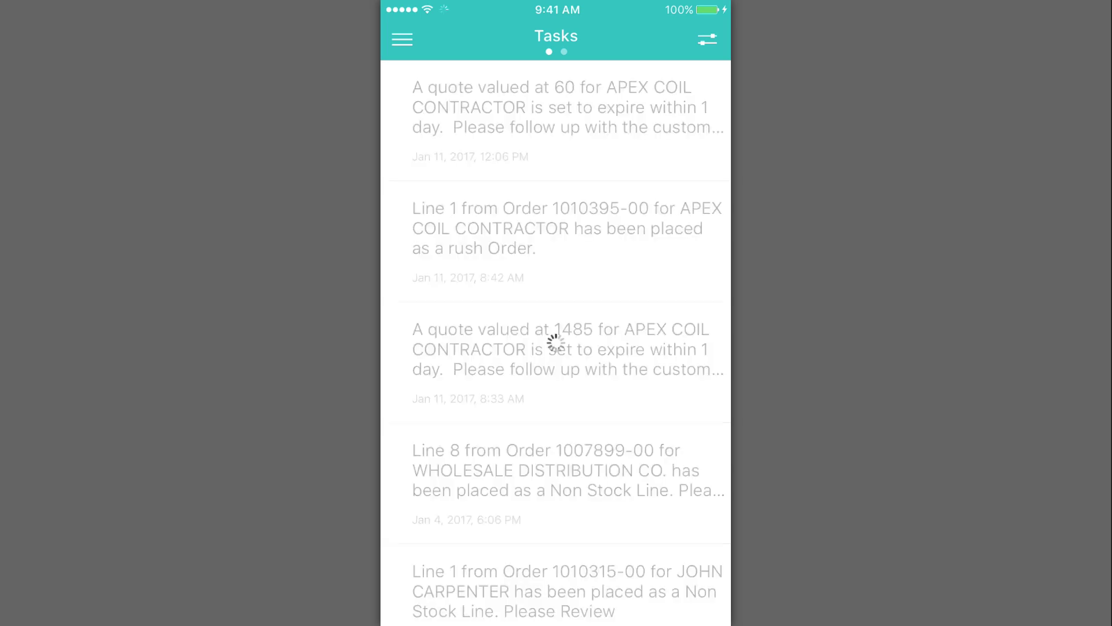
{"action": "left_click", "coordinate": [556, 116]}
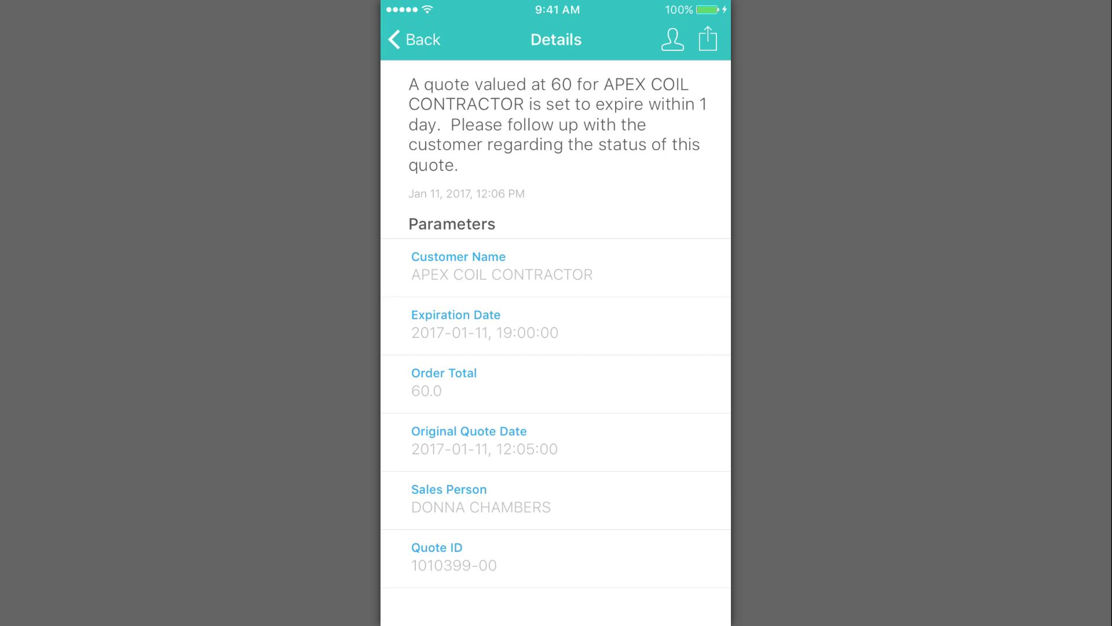
{"action": "left_click", "coordinate": [672, 39]}
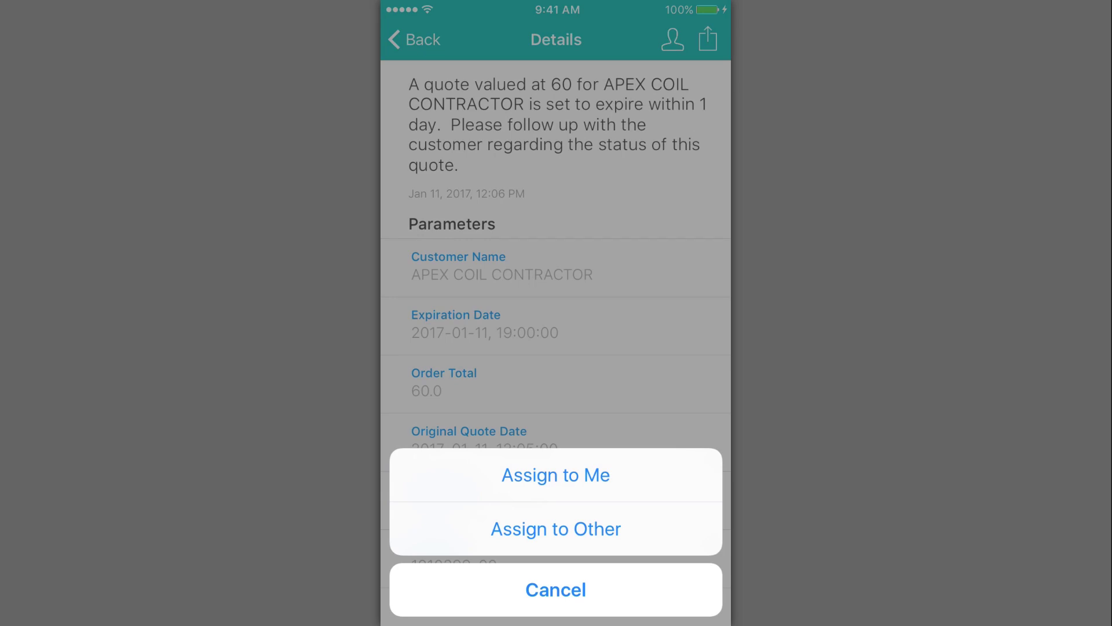
{"action": "left_click", "coordinate": [556, 528]}
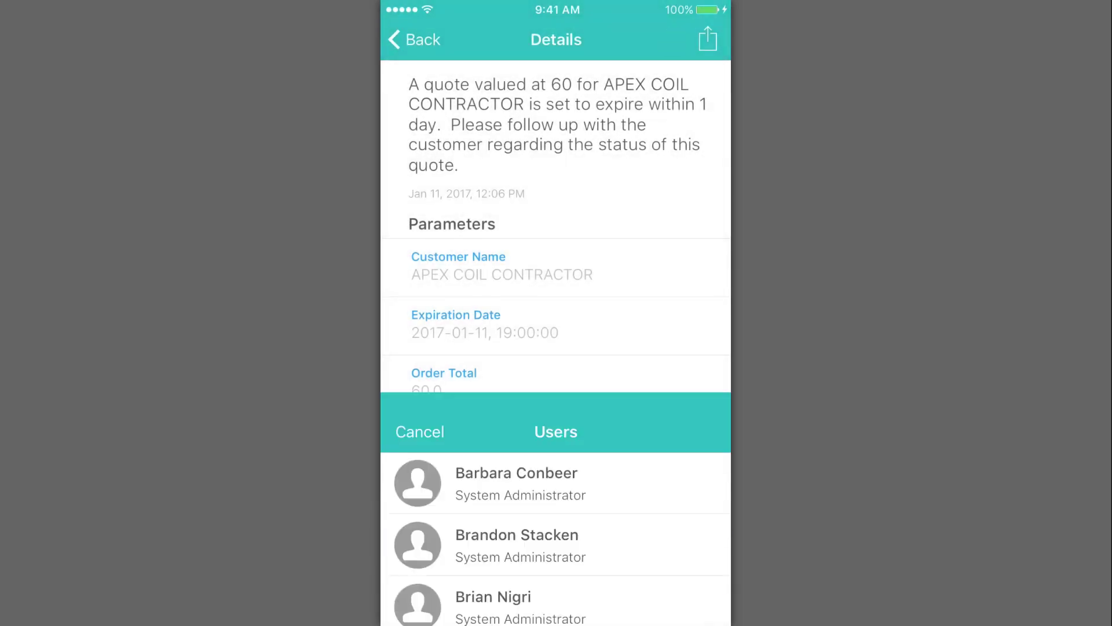
{"action": "left_click", "coordinate": [556, 277]}
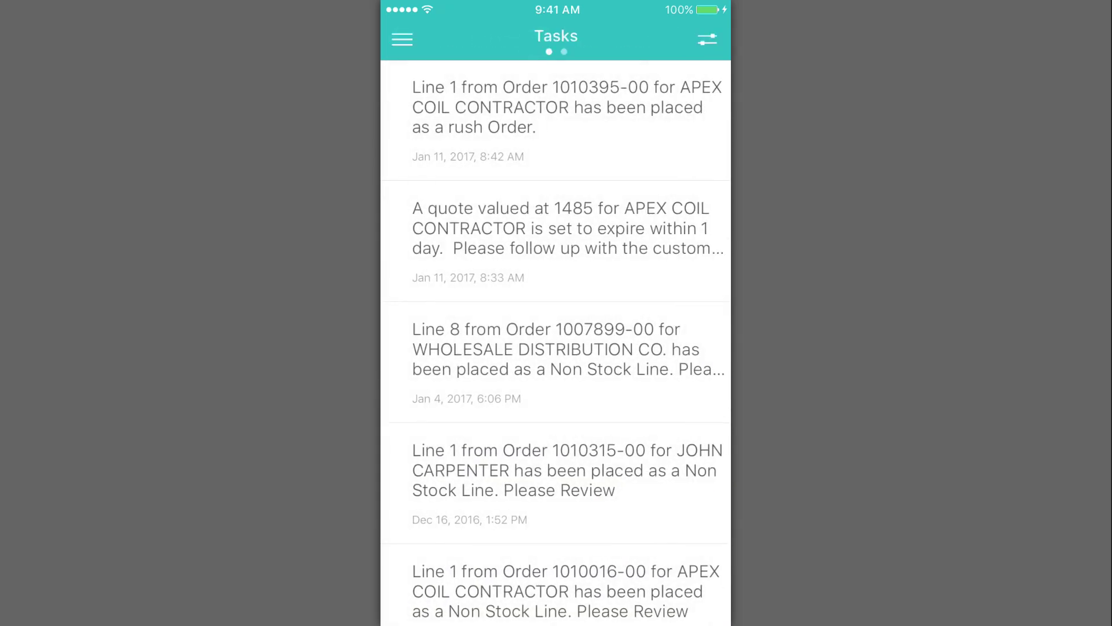
Assign the 1485-value APEX COIL quote task to yourself
{"action": "left_click", "coordinate": [556, 242]}
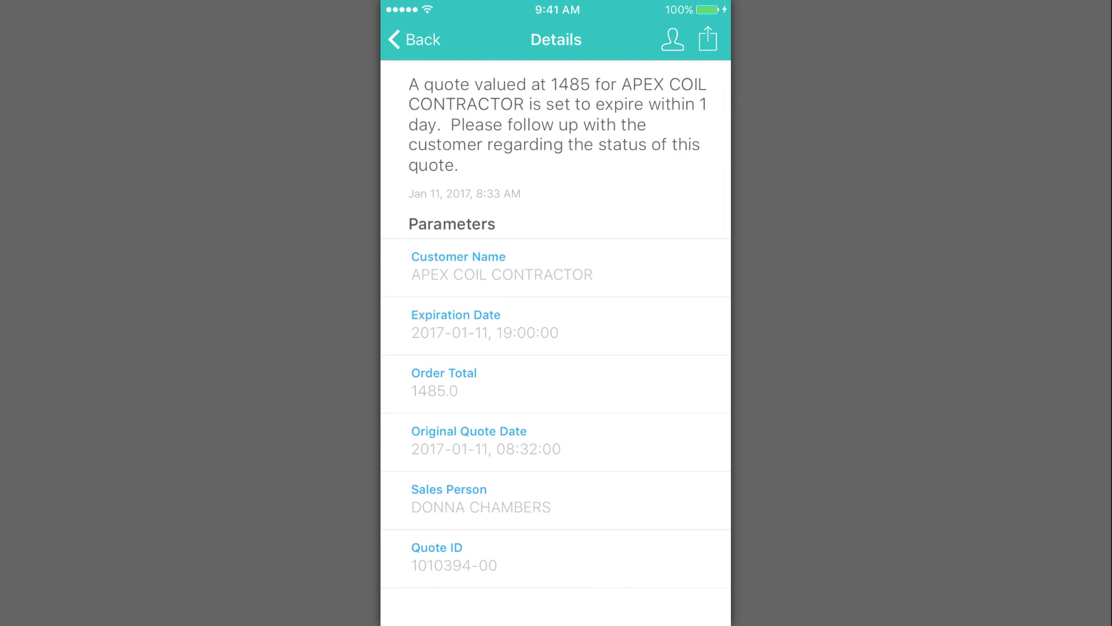
{"action": "left_click", "coordinate": [672, 39]}
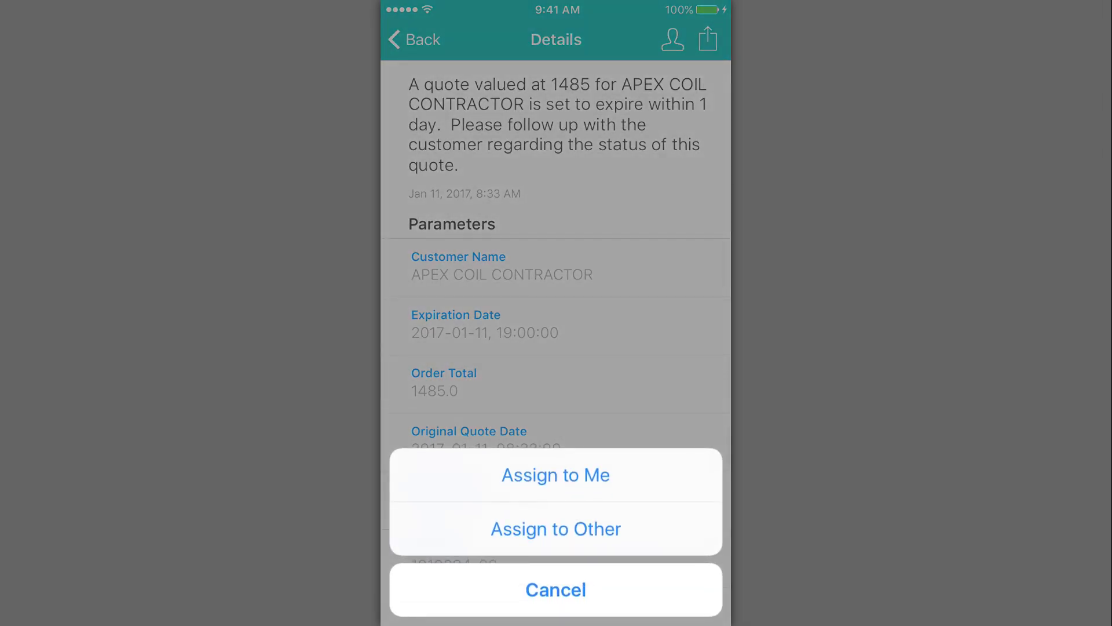
{"action": "left_click", "coordinate": [556, 474]}
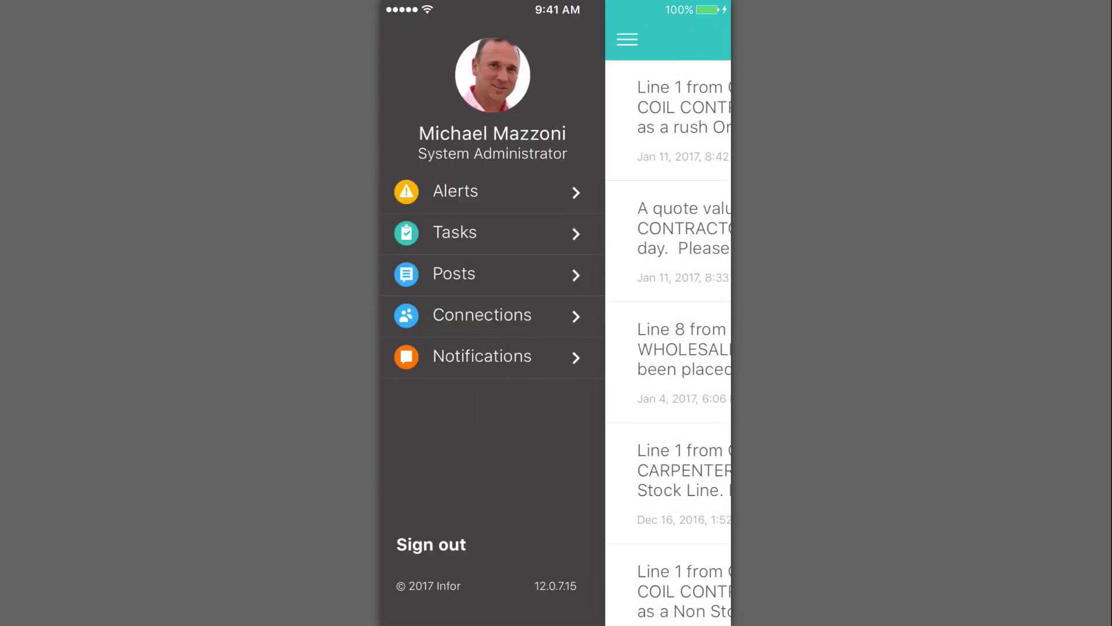
Open the Posts feed from the side menu
{"action": "left_click", "coordinate": [454, 274]}
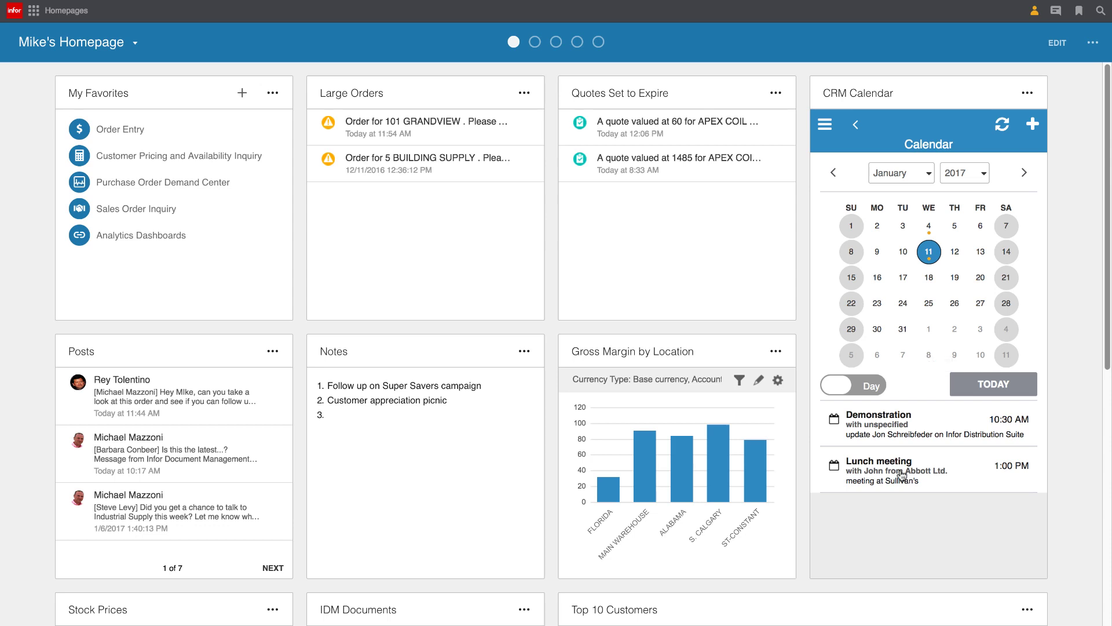
{"action": "left_click", "coordinate": [902, 475]}
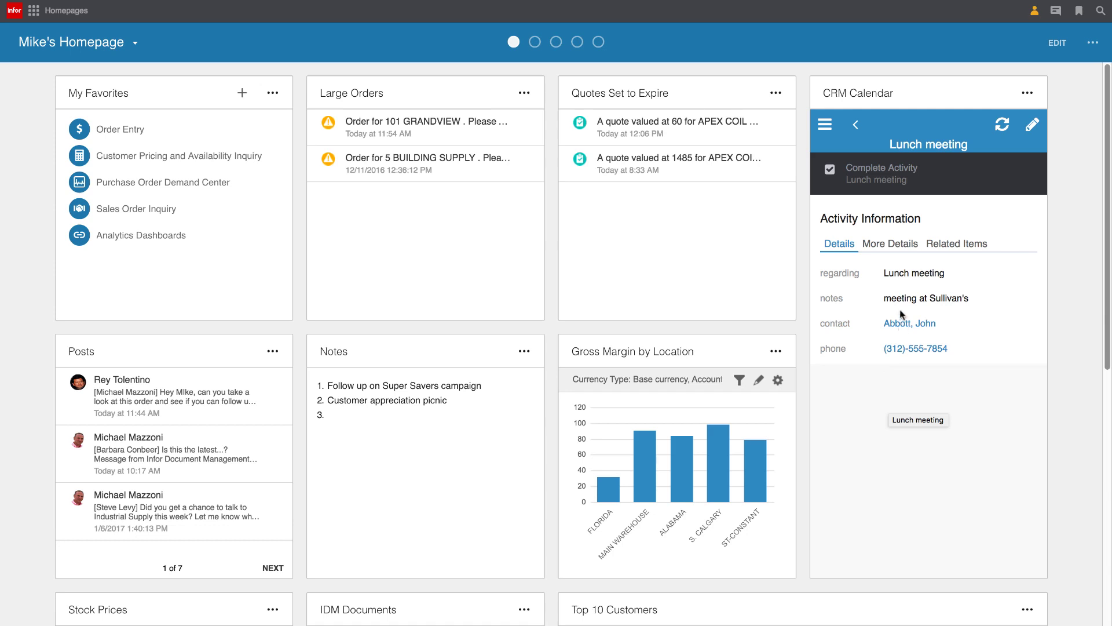
{"action": "left_click", "coordinate": [891, 245]}
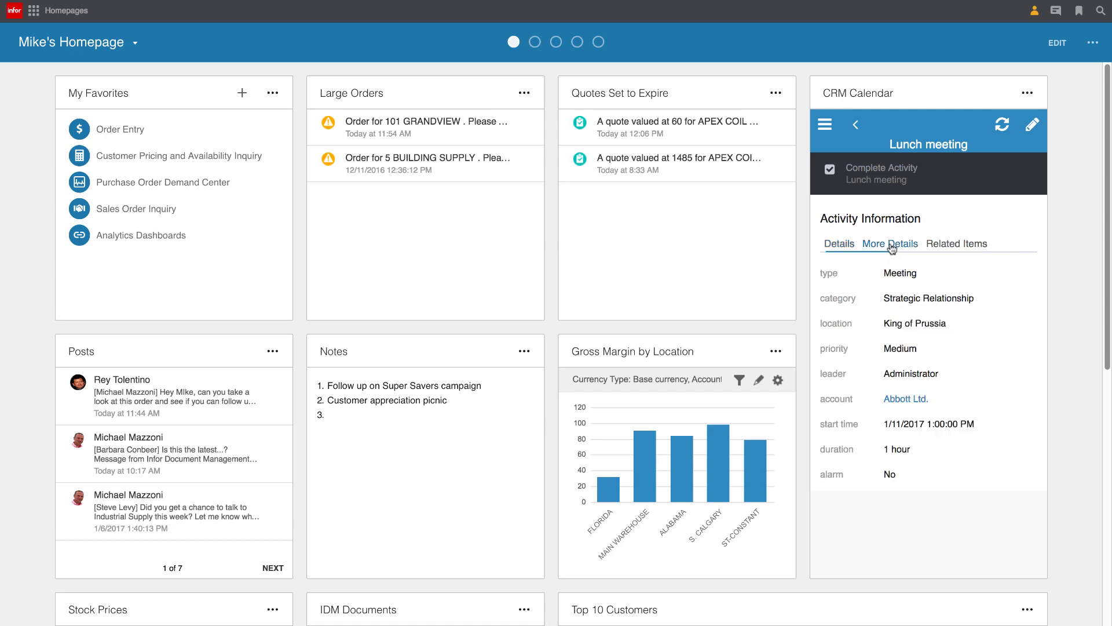
{"action": "left_click", "coordinate": [906, 399]}
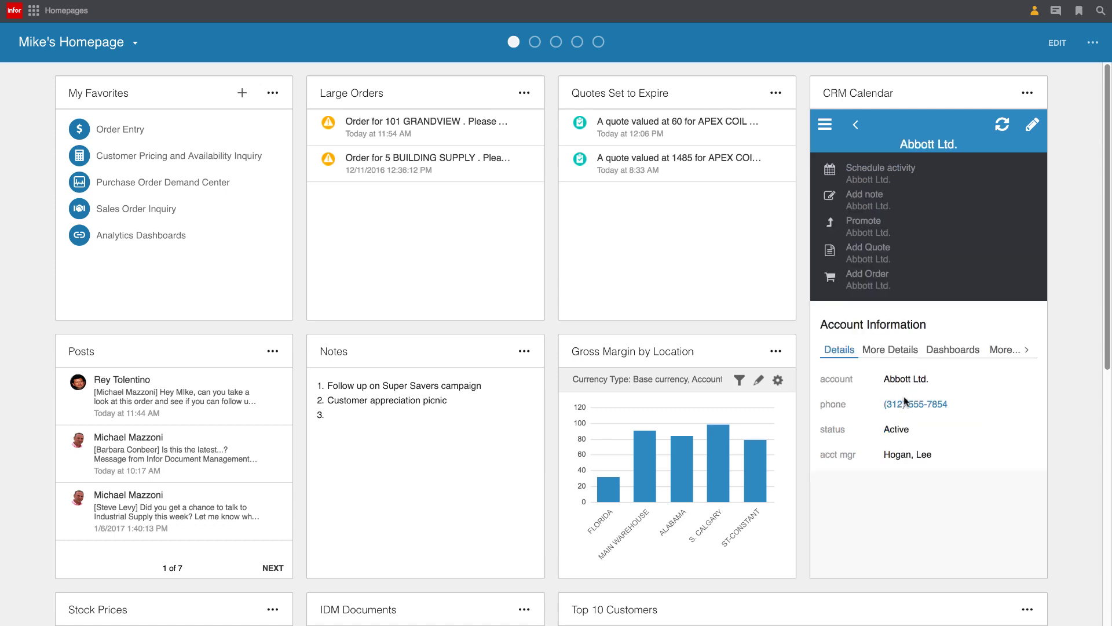
{"action": "left_click", "coordinate": [897, 350]}
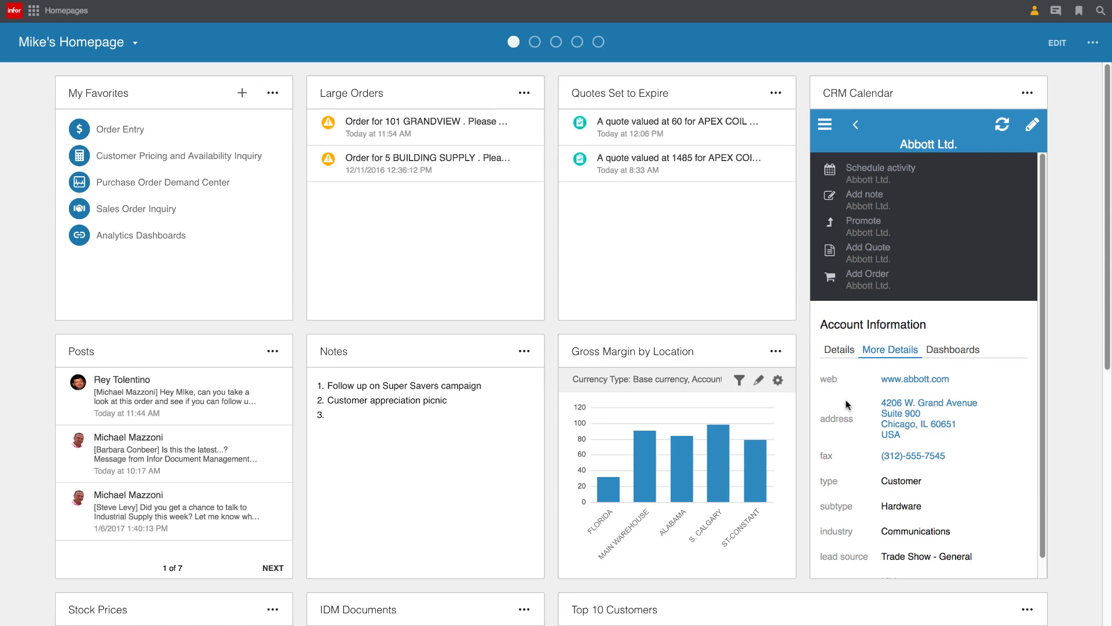
{"action": "left_click", "coordinate": [838, 350]}
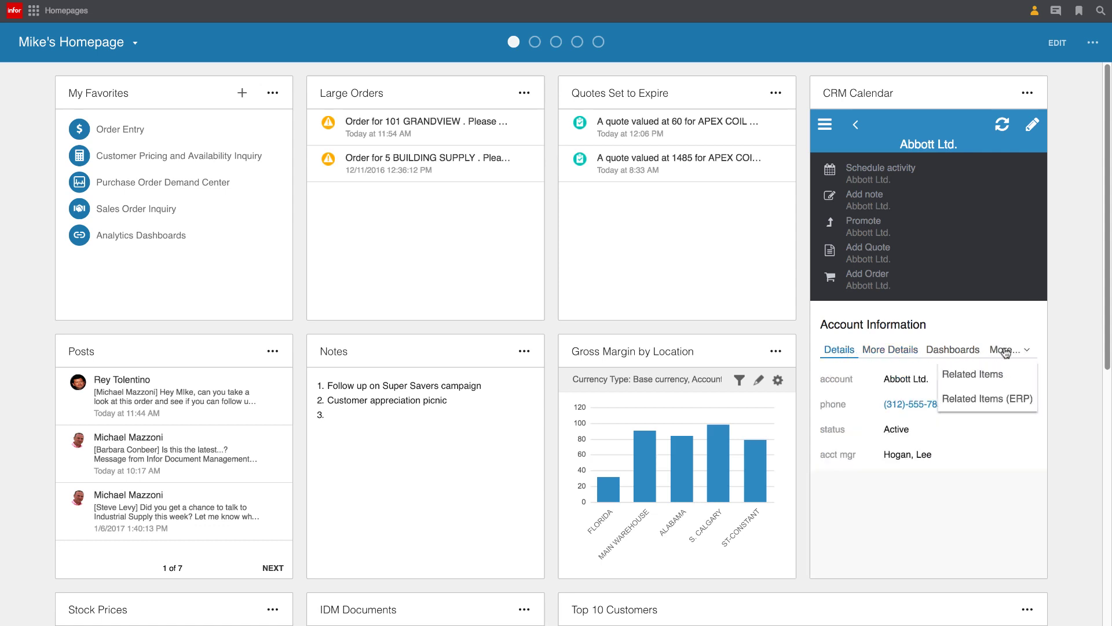
{"action": "left_click", "coordinate": [985, 378]}
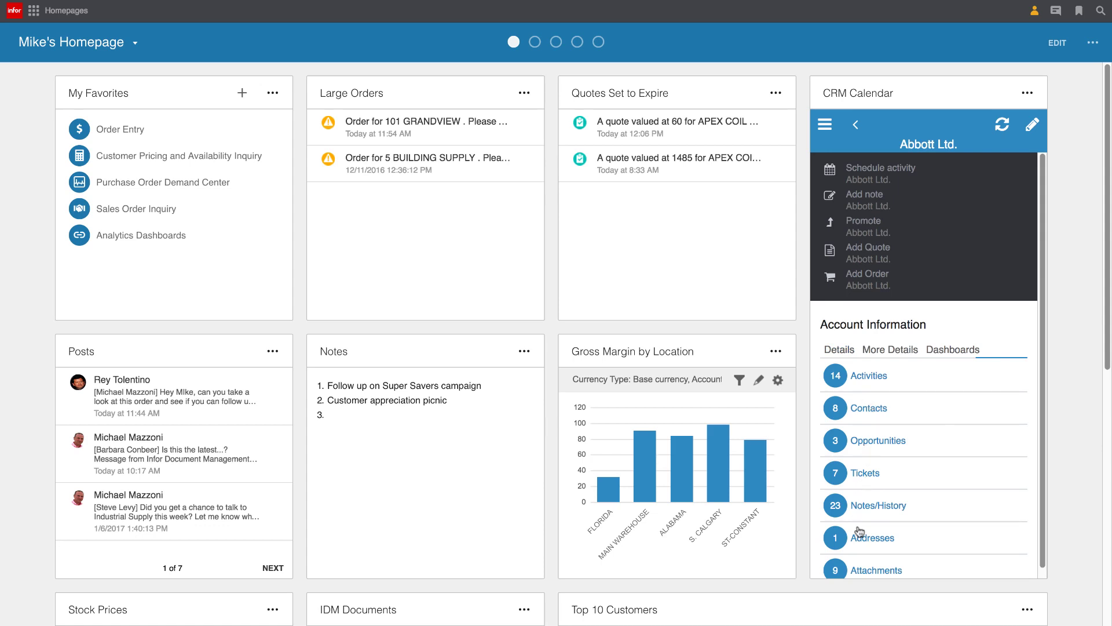
{"action": "left_click", "coordinate": [866, 378]}
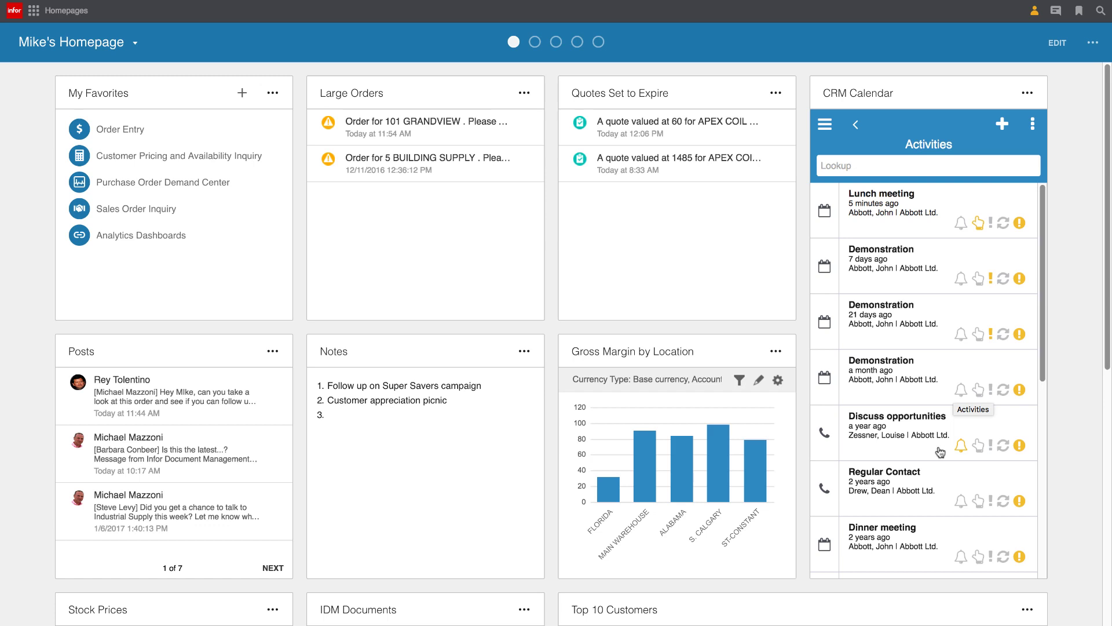
{"action": "left_click", "coordinate": [917, 225]}
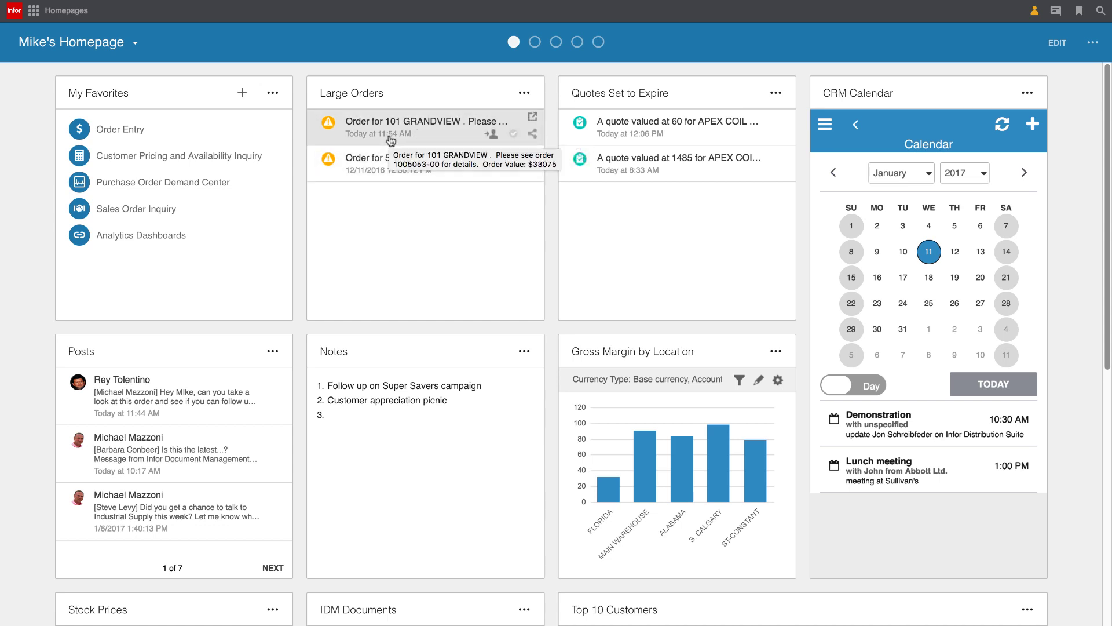
Follow sales order 1005053-00 from the 101 GRANDVIEW large-order alert, then close the alert
{"action": "left_click", "coordinate": [532, 117]}
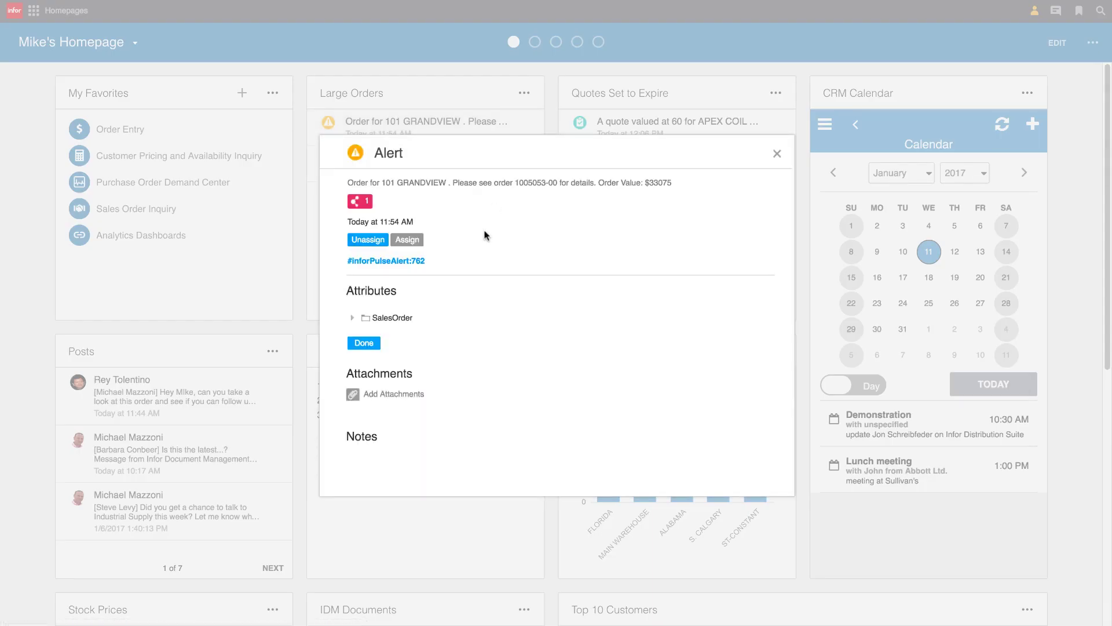
{"action": "left_click", "coordinate": [360, 202]}
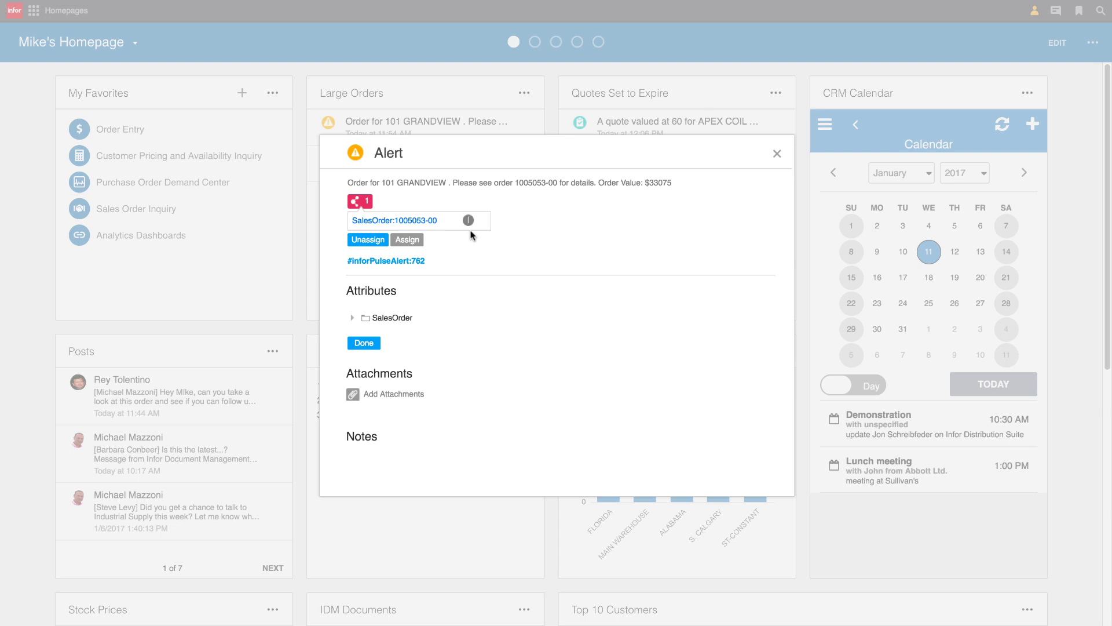
{"action": "left_click", "coordinate": [469, 223]}
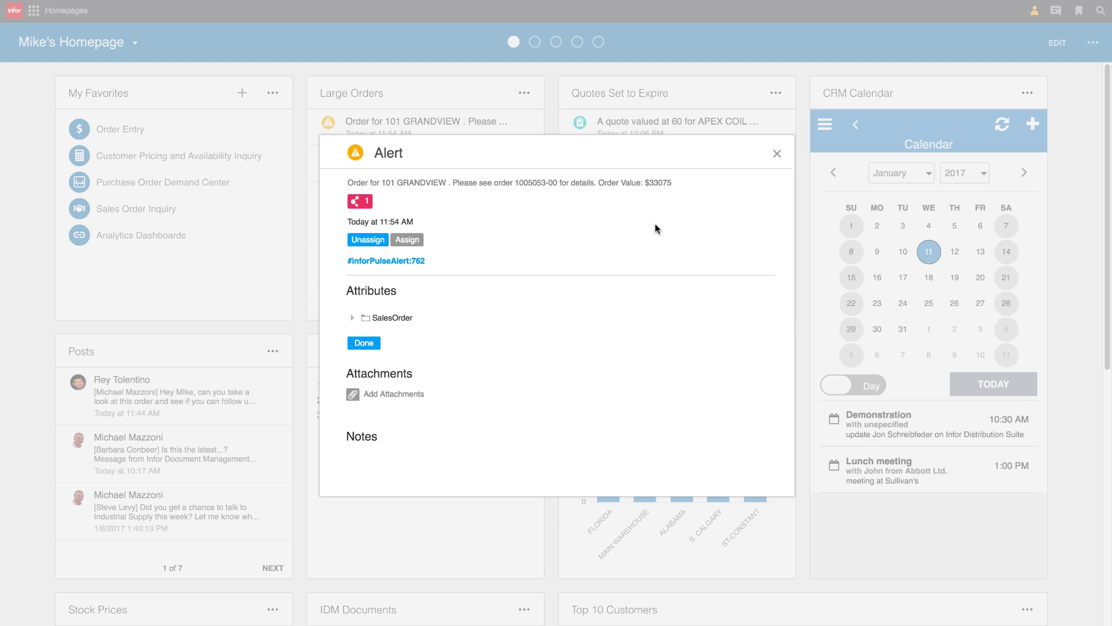
{"action": "left_click", "coordinate": [776, 157]}
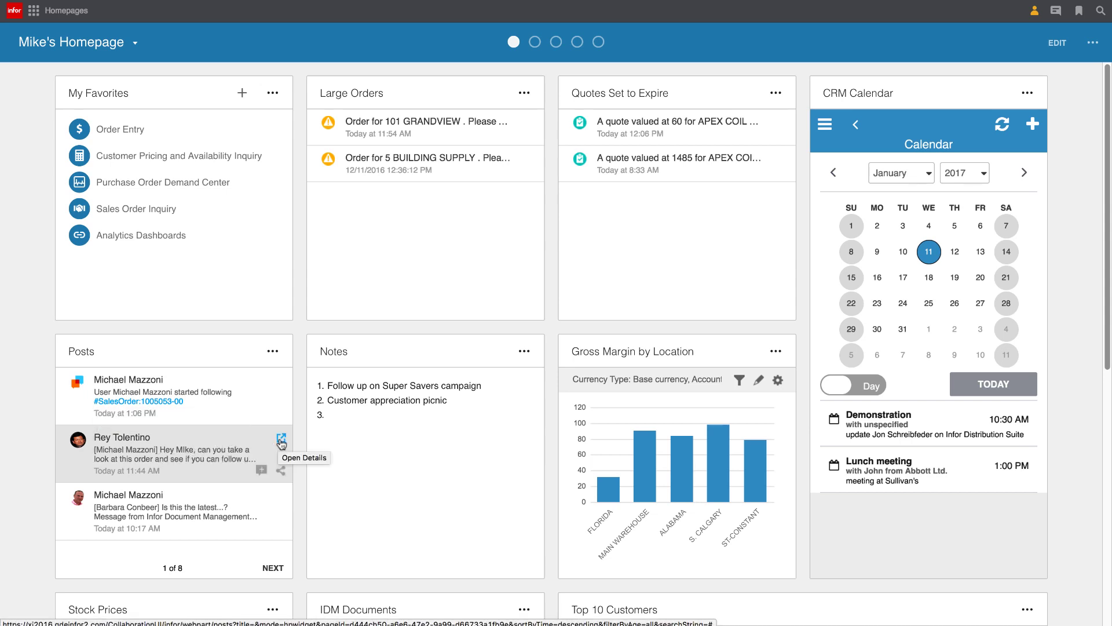
Open order 1000369-00 through the colleague's post links and view its Totals tab
{"action": "left_click", "coordinate": [281, 443]}
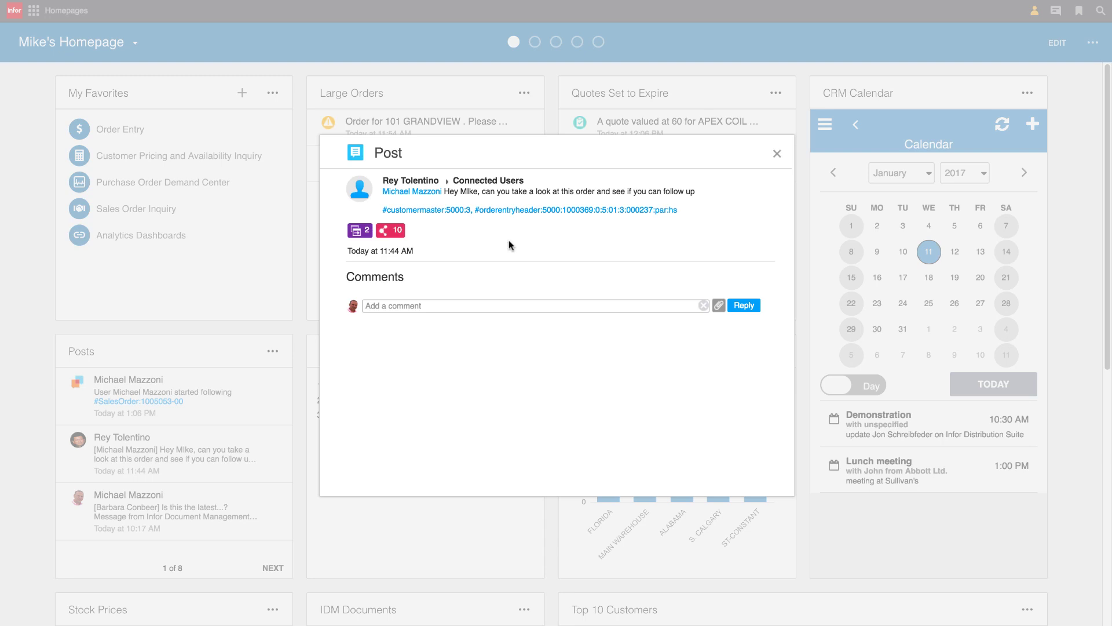
{"action": "left_click", "coordinate": [358, 232]}
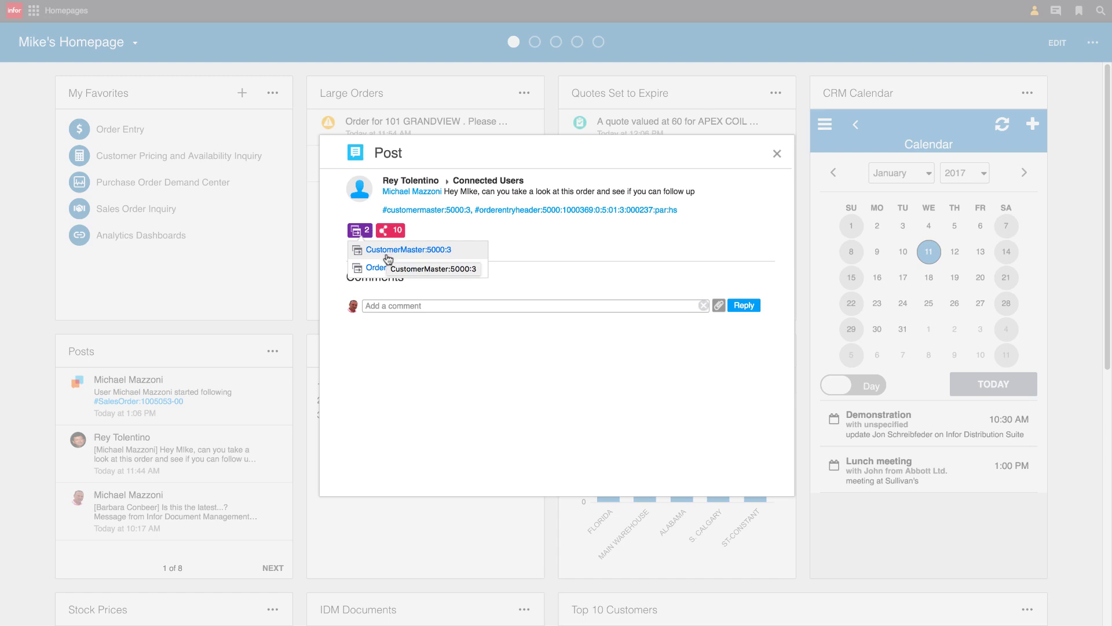
{"action": "left_click", "coordinate": [386, 267]}
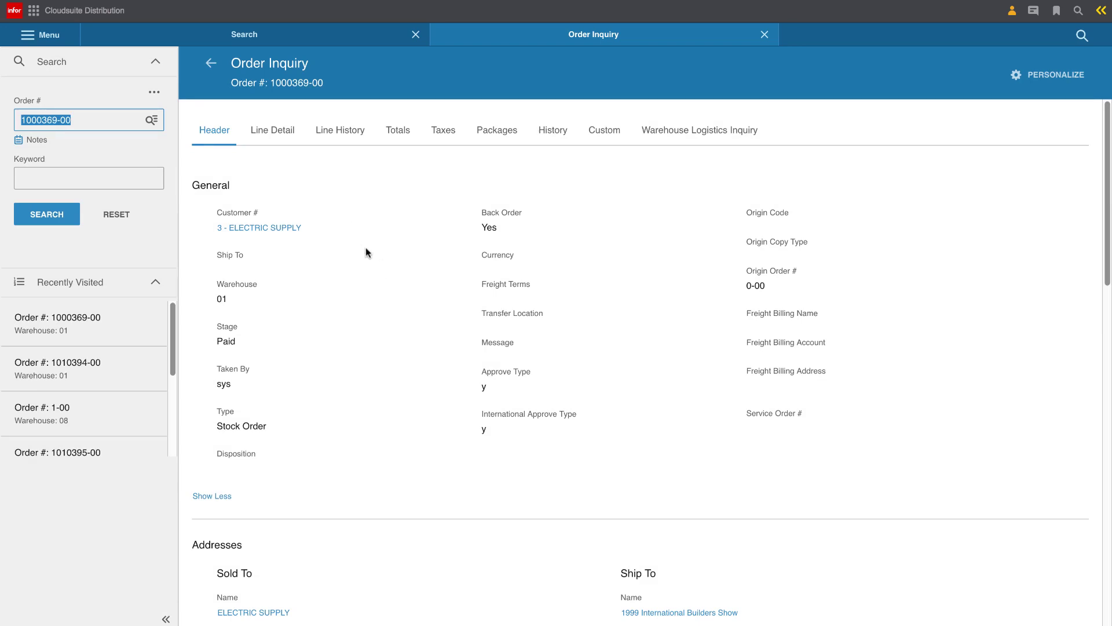
{"action": "left_click", "coordinate": [396, 133]}
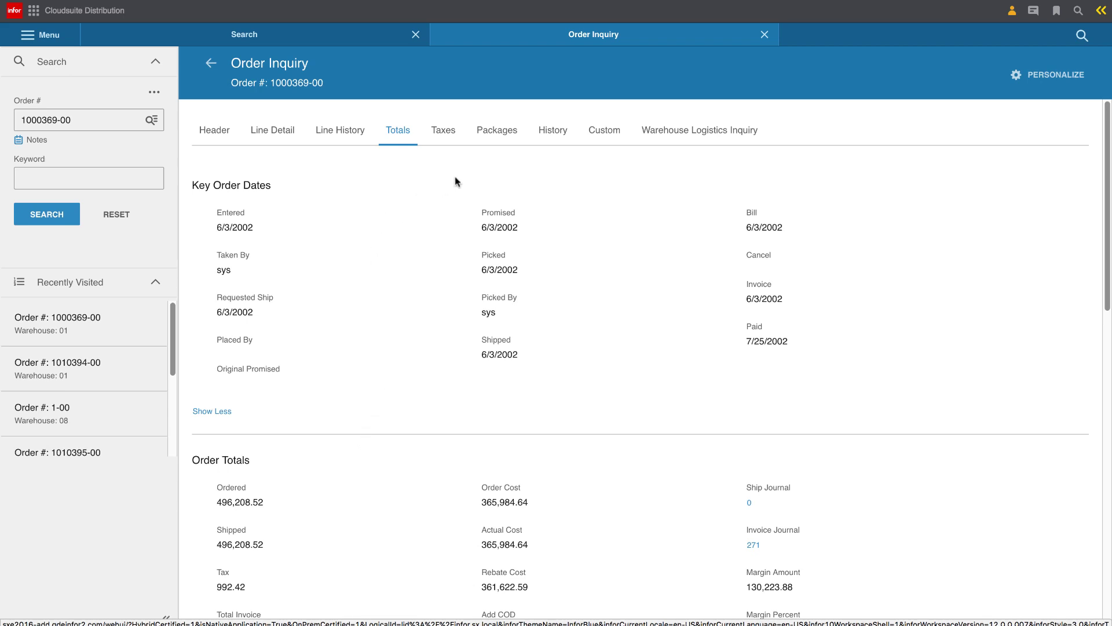
{"action": "left_click", "coordinate": [33, 12]}
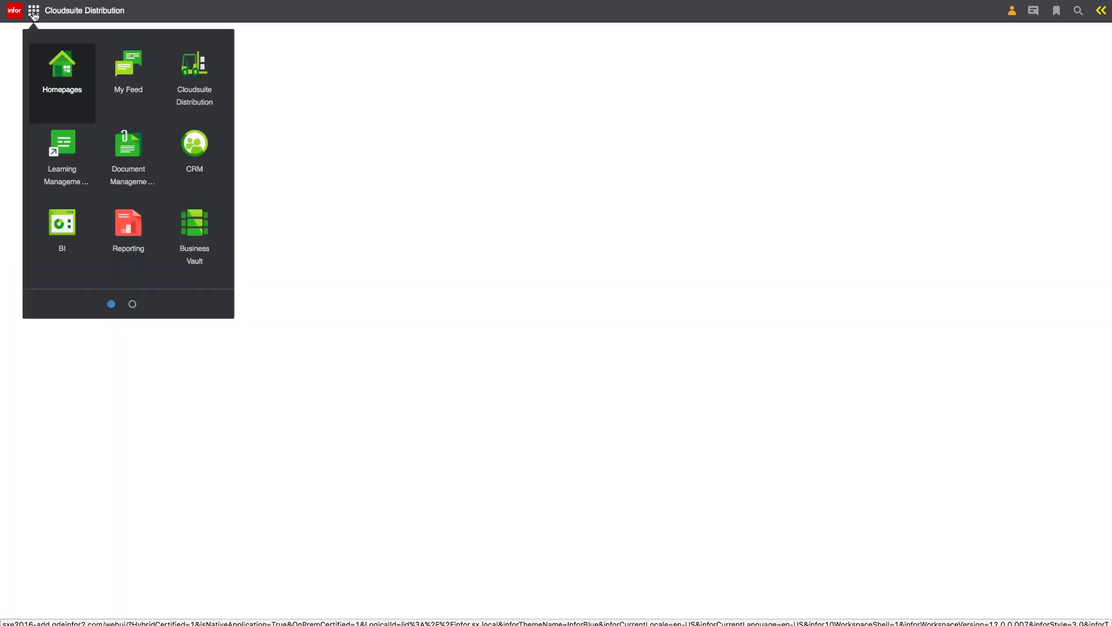
On the Homepages dashboard, reply 'Nice transaction, will follow up today' to the colleague's post
{"action": "left_click", "coordinate": [62, 74]}
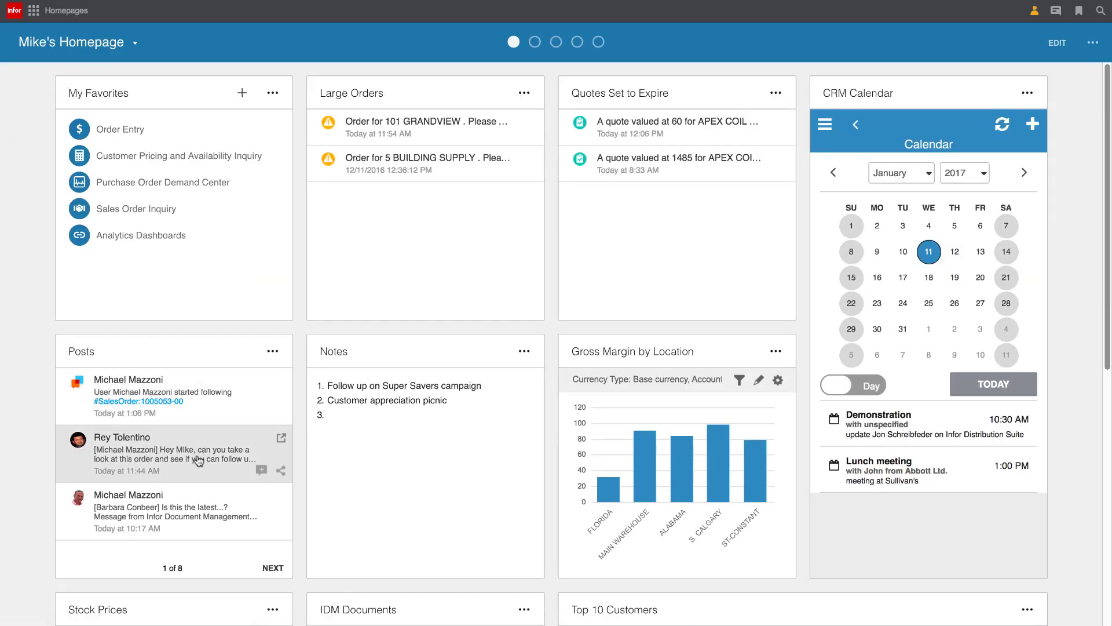
{"action": "left_click", "coordinate": [281, 442]}
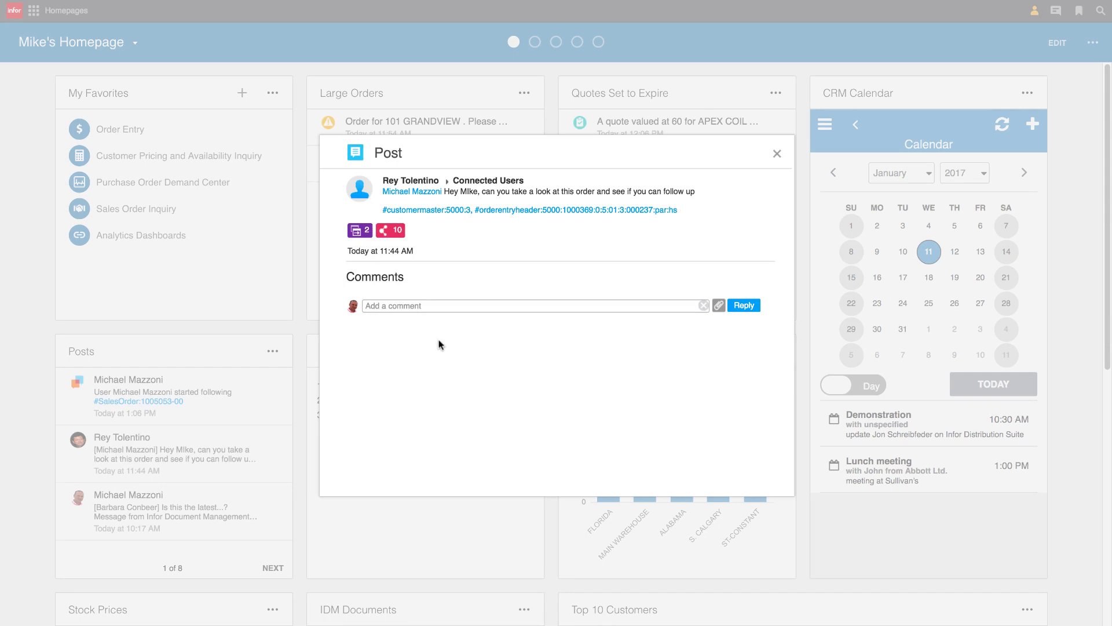
{"action": "left_click", "coordinate": [421, 306]}
{"action": "type", "text": "Nice trans"}
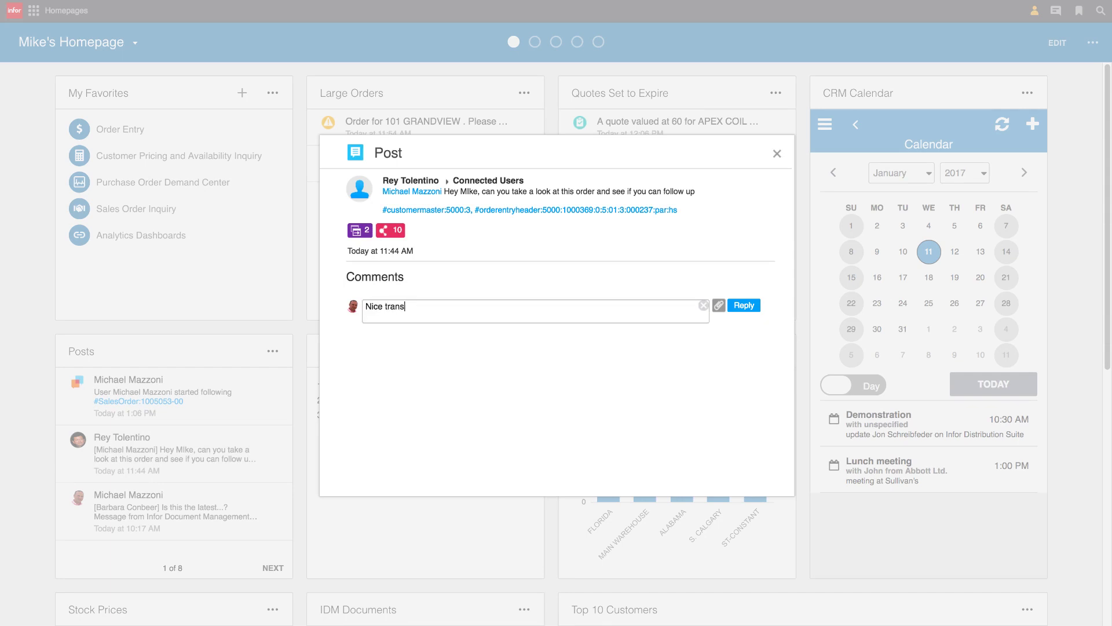
{"action": "type", "text": "action, will follow up today."}
{"action": "left_click", "coordinate": [745, 307]}
{"action": "left_click", "coordinate": [777, 154]}
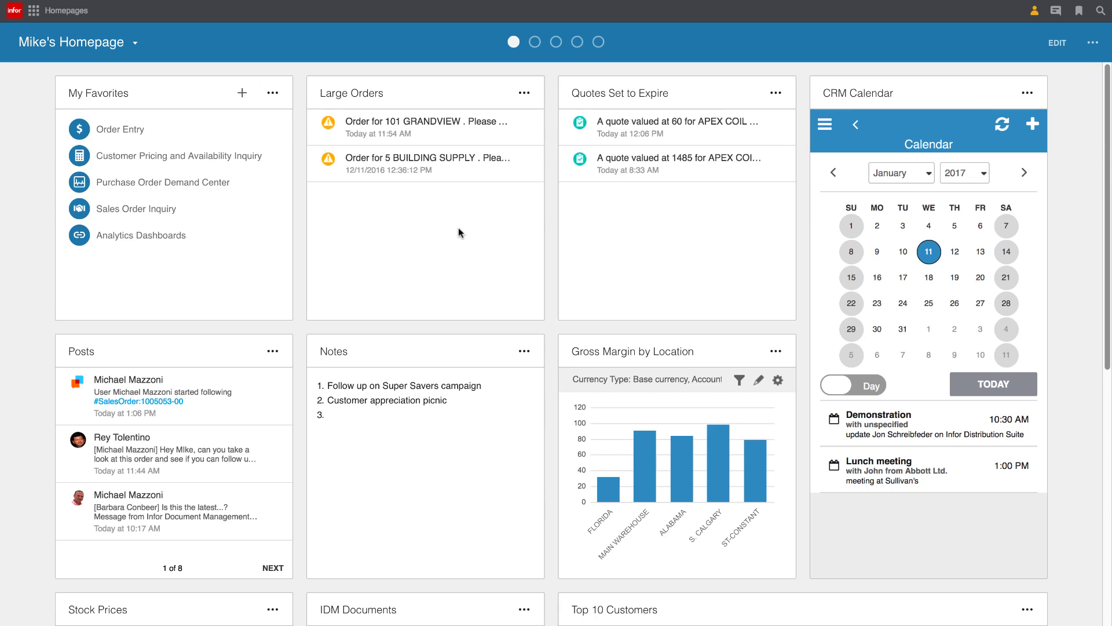
{"action": "mouse_move", "coordinate": [666, 139]}
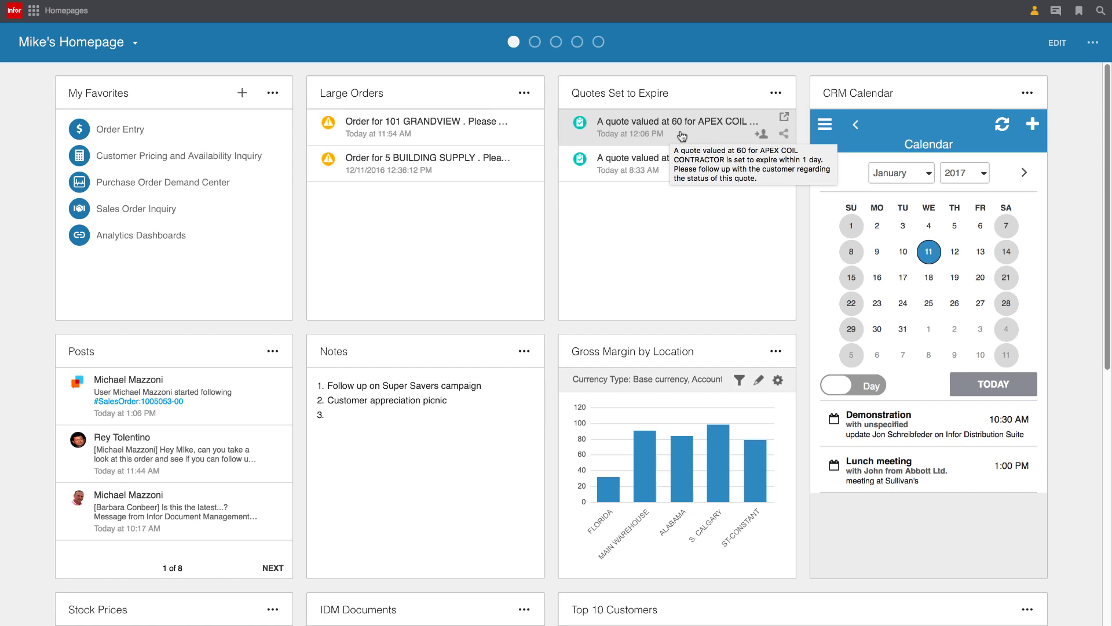
Open the 1485 APEX COIL quote task and drill into related quote 1010394-00
{"action": "mouse_move", "coordinate": [670, 169]}
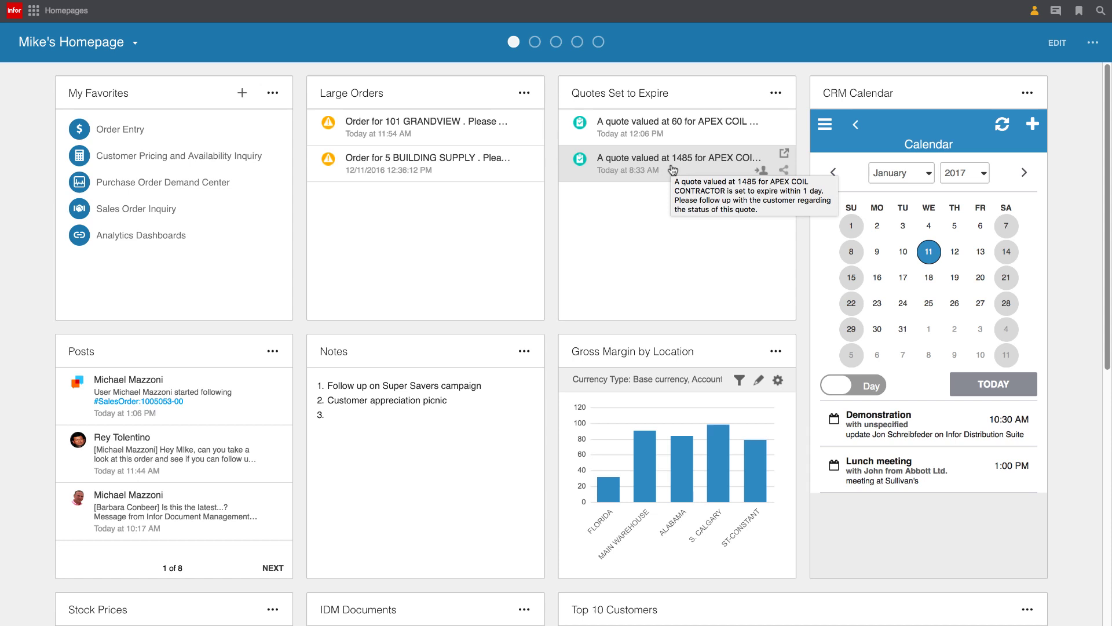
{"action": "left_click", "coordinate": [786, 156]}
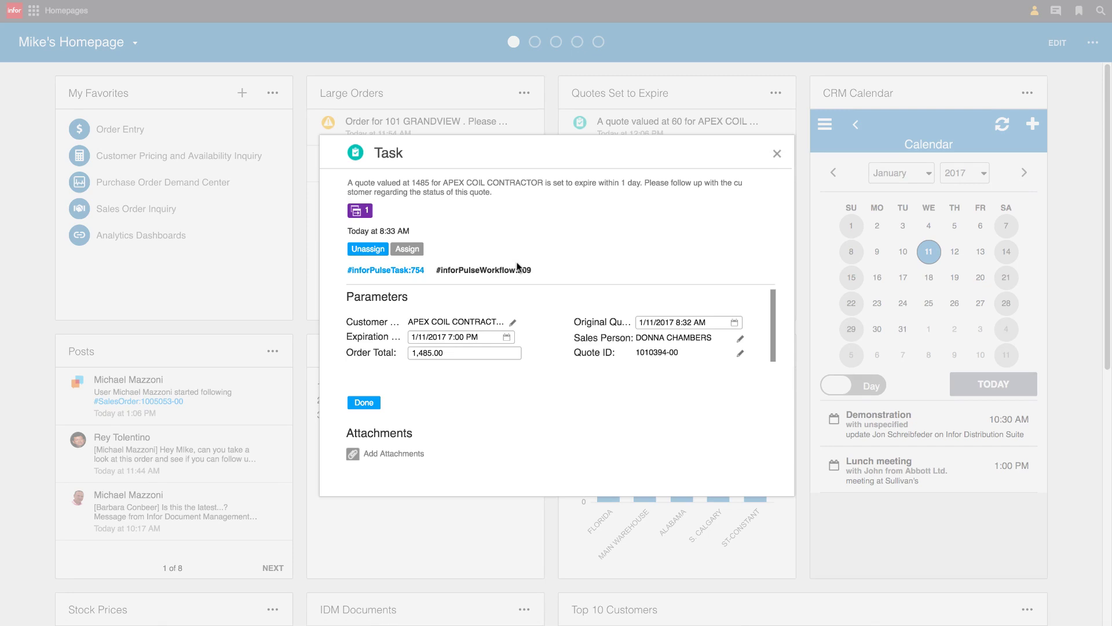
{"action": "left_click", "coordinate": [361, 212]}
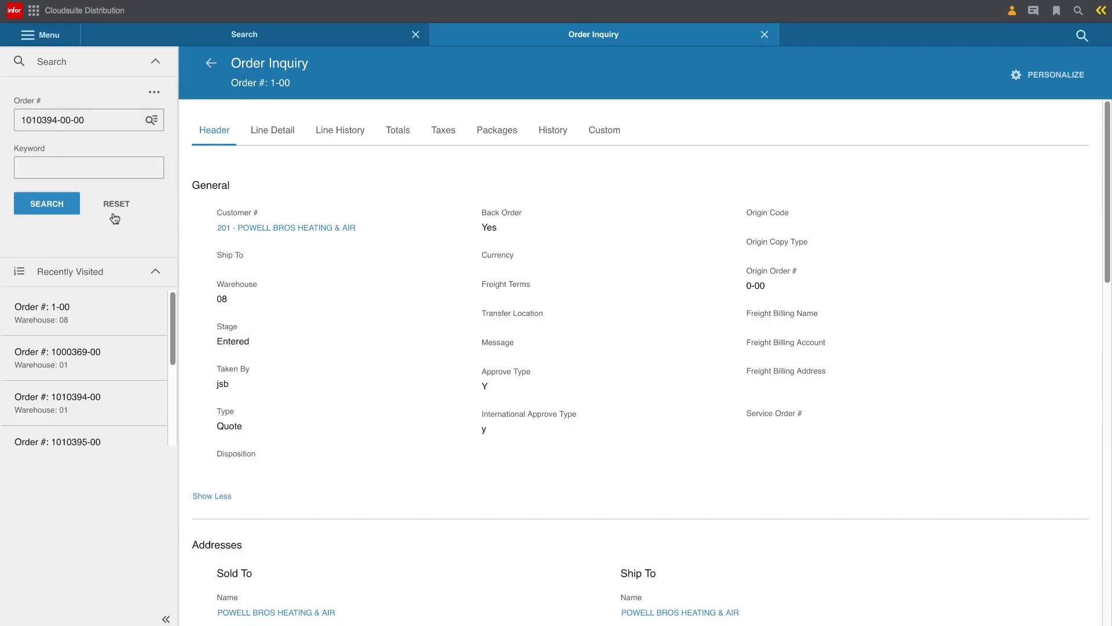
Search quote 1010394-00 and review its addresses, shipping information and order controls
{"action": "left_click", "coordinate": [62, 204]}
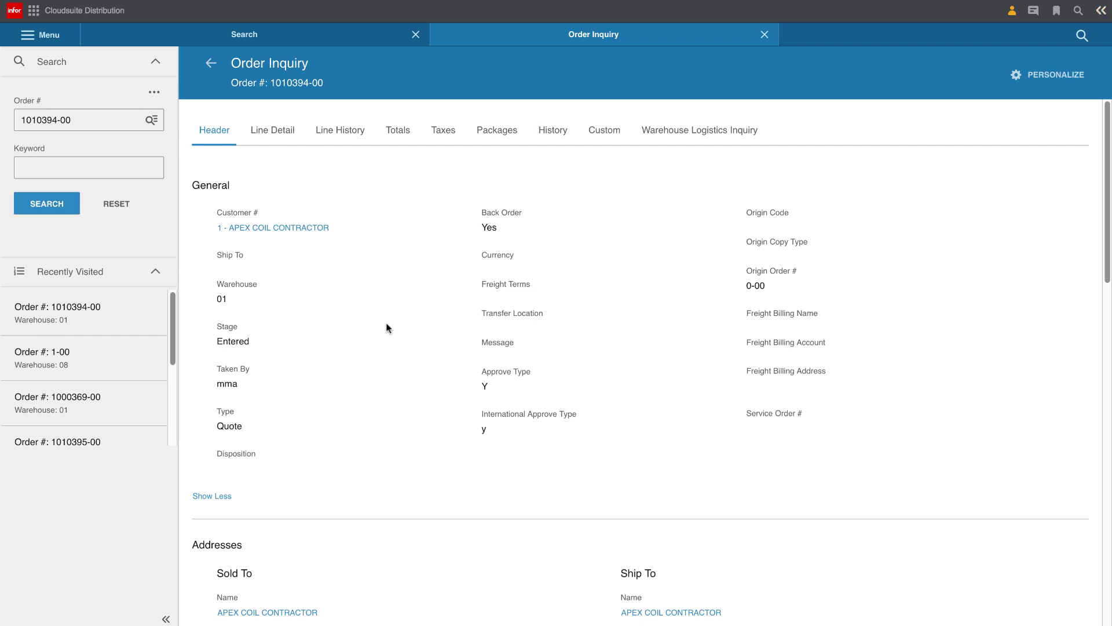
{"action": "scroll", "coordinate": [385, 325], "scroll_direction": "down", "scroll_amount": 5}
{"action": "scroll", "coordinate": [387, 328], "scroll_direction": "down", "scroll_amount": 8}
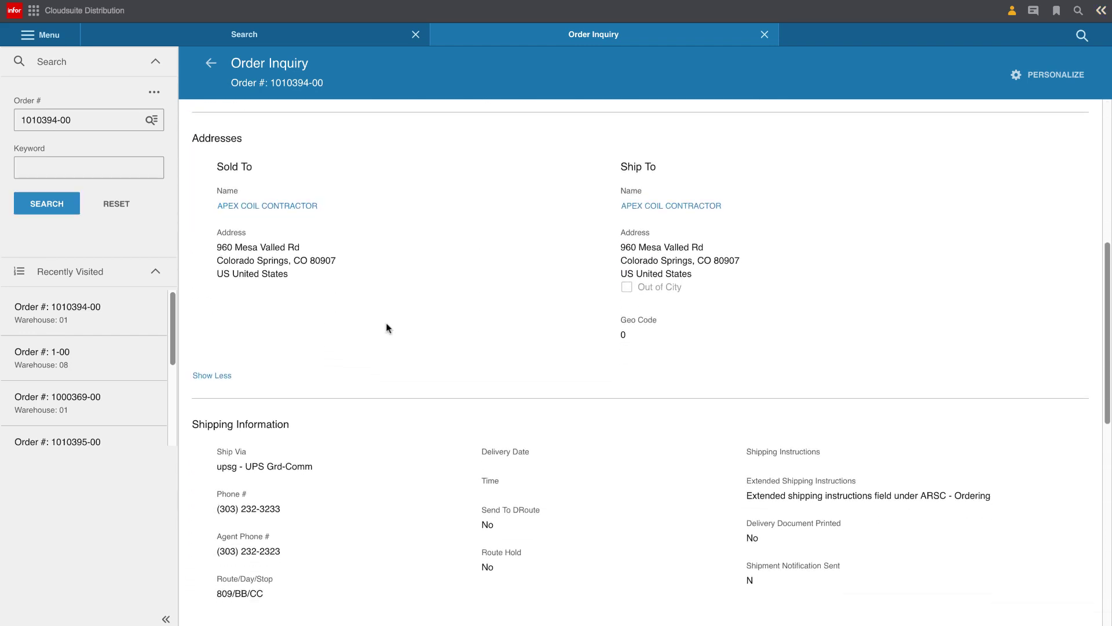
{"action": "scroll", "coordinate": [387, 328], "scroll_direction": "down", "scroll_amount": 2}
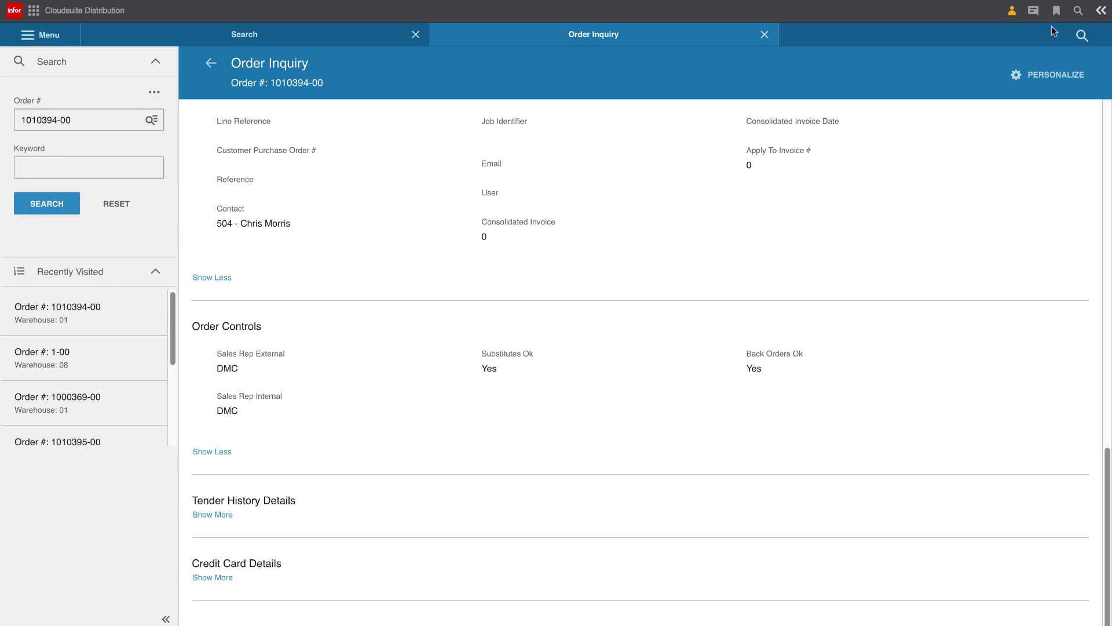
{"action": "left_click", "coordinate": [1102, 11]}
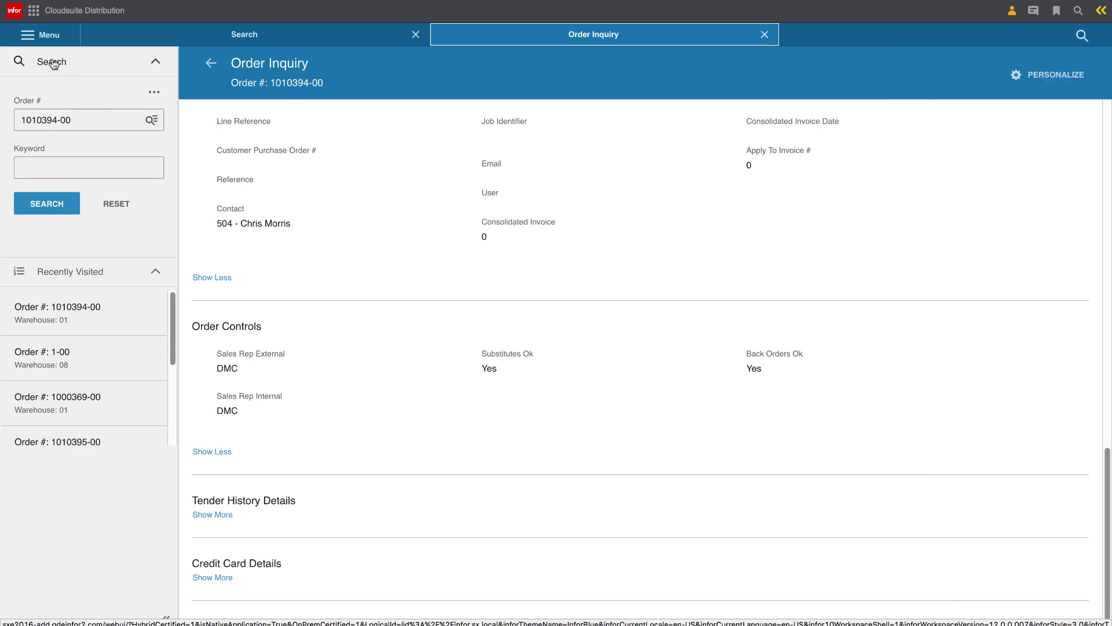
Open quote 1010394-00 in Order Entry maintain mode and advance to its lines
{"action": "left_click", "coordinate": [28, 36]}
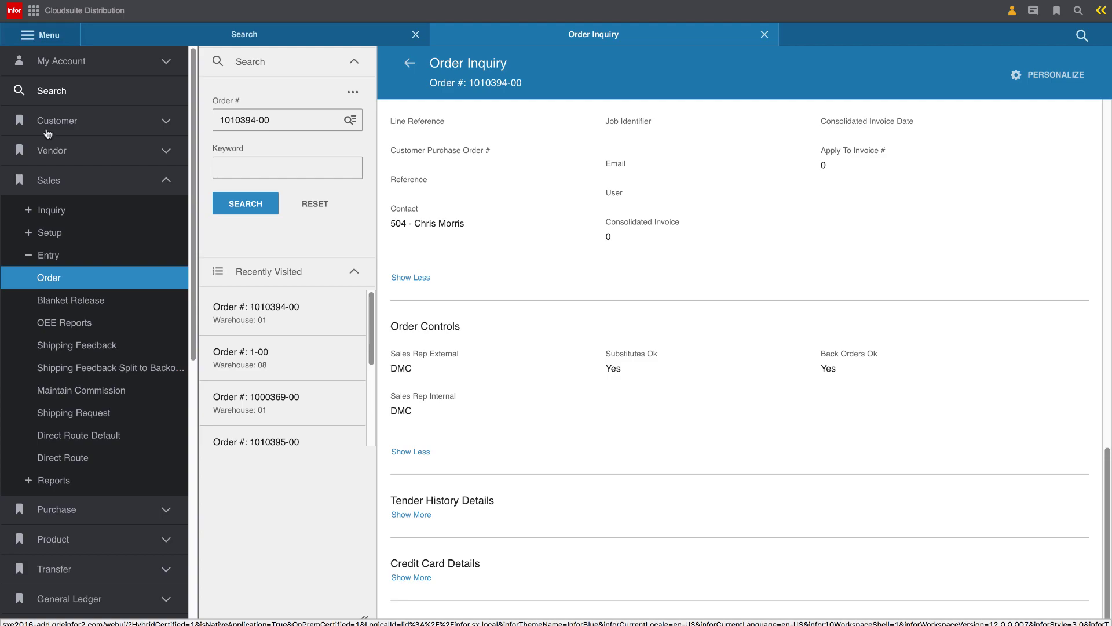
{"action": "left_click", "coordinate": [69, 280]}
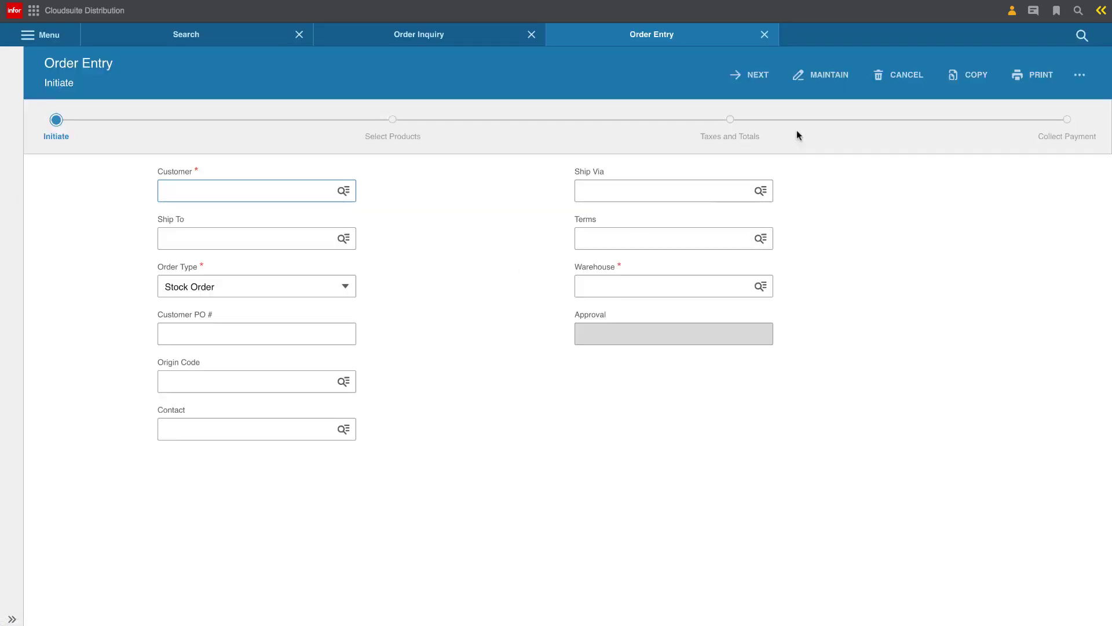
{"action": "left_click", "coordinate": [818, 75]}
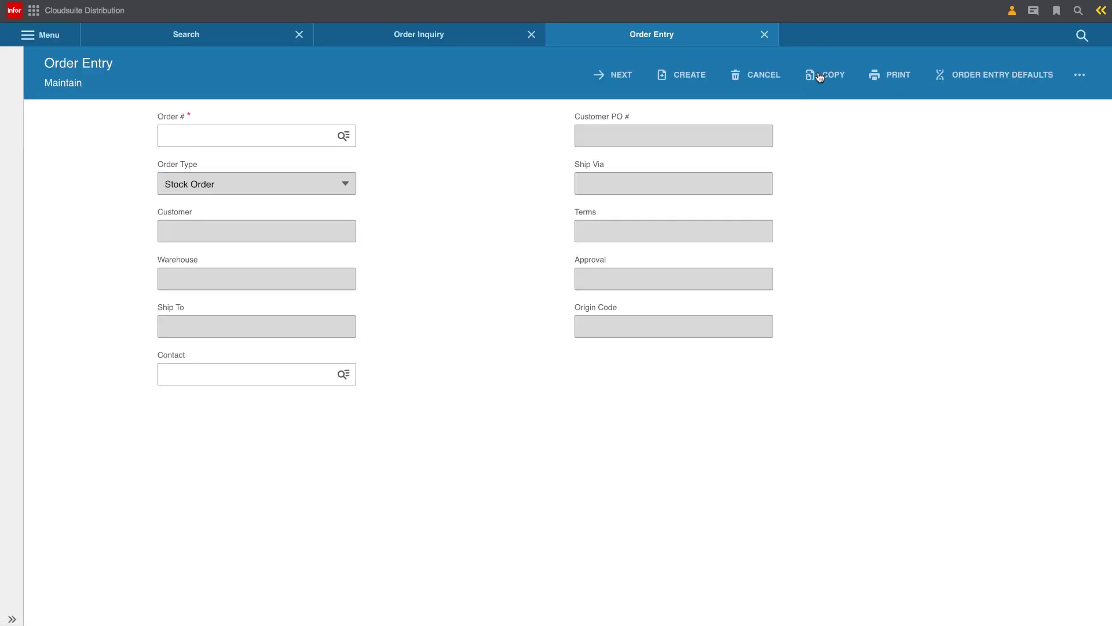
{"action": "left_click", "coordinate": [271, 137]}
{"action": "left_click", "coordinate": [232, 164]}
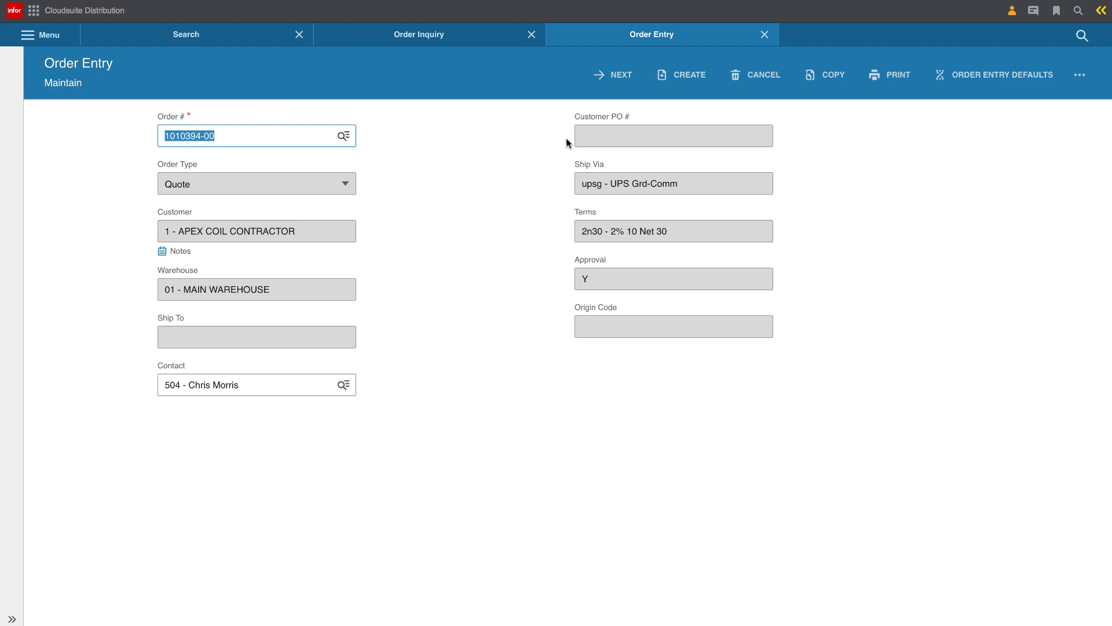
{"action": "left_click", "coordinate": [614, 76]}
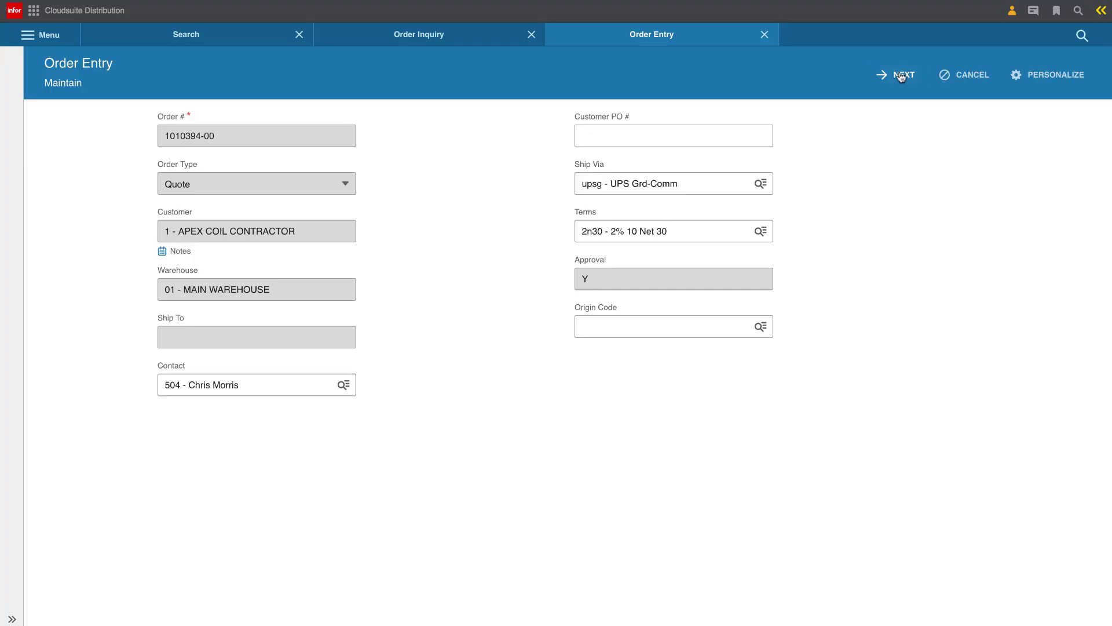
{"action": "left_click", "coordinate": [901, 75]}
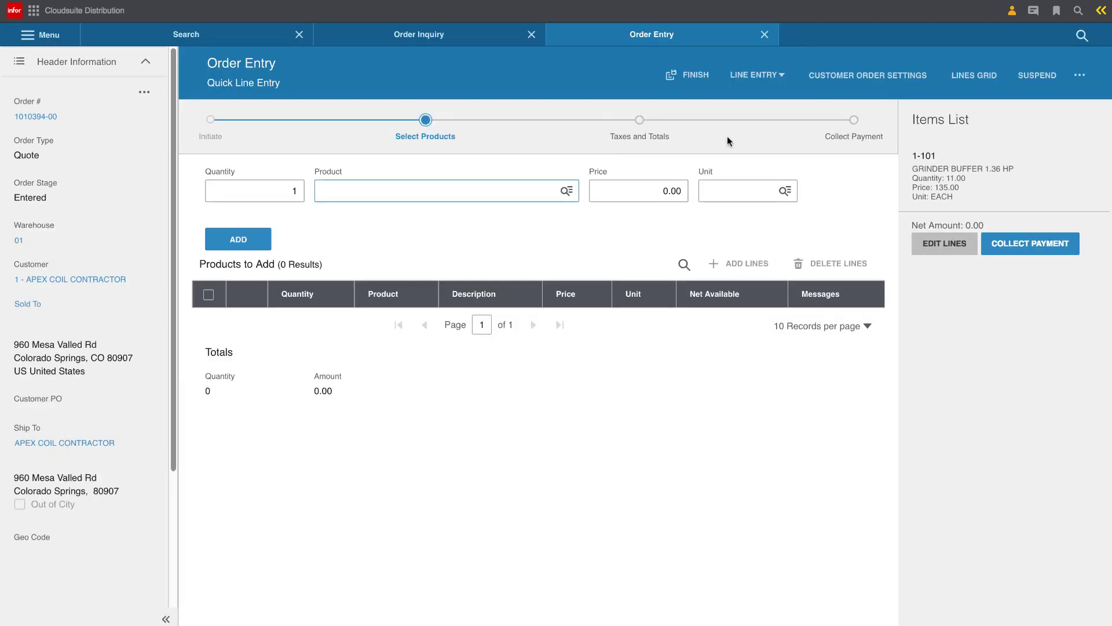
{"action": "left_click", "coordinate": [973, 81]}
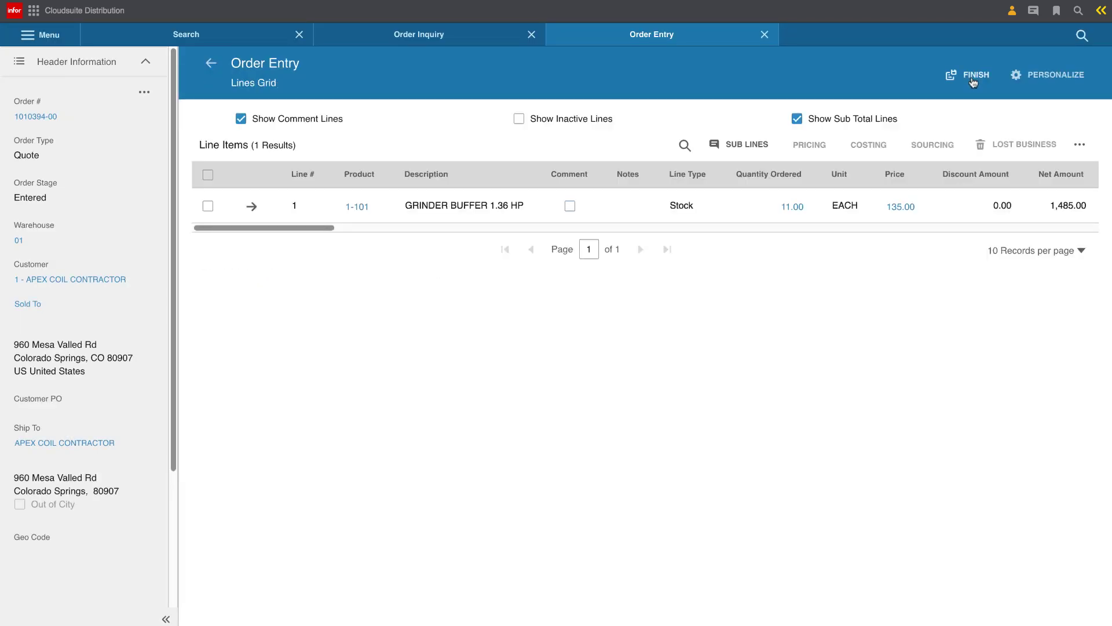
{"action": "left_click", "coordinate": [454, 205]}
{"action": "left_click", "coordinate": [1099, 11]}
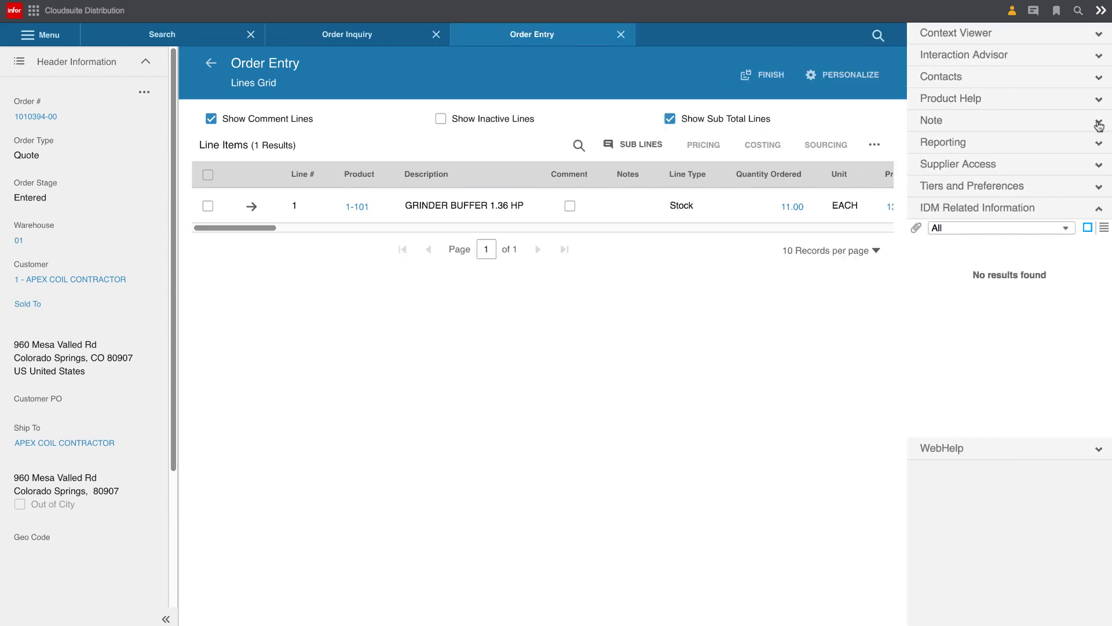
{"action": "left_click", "coordinate": [1097, 123]}
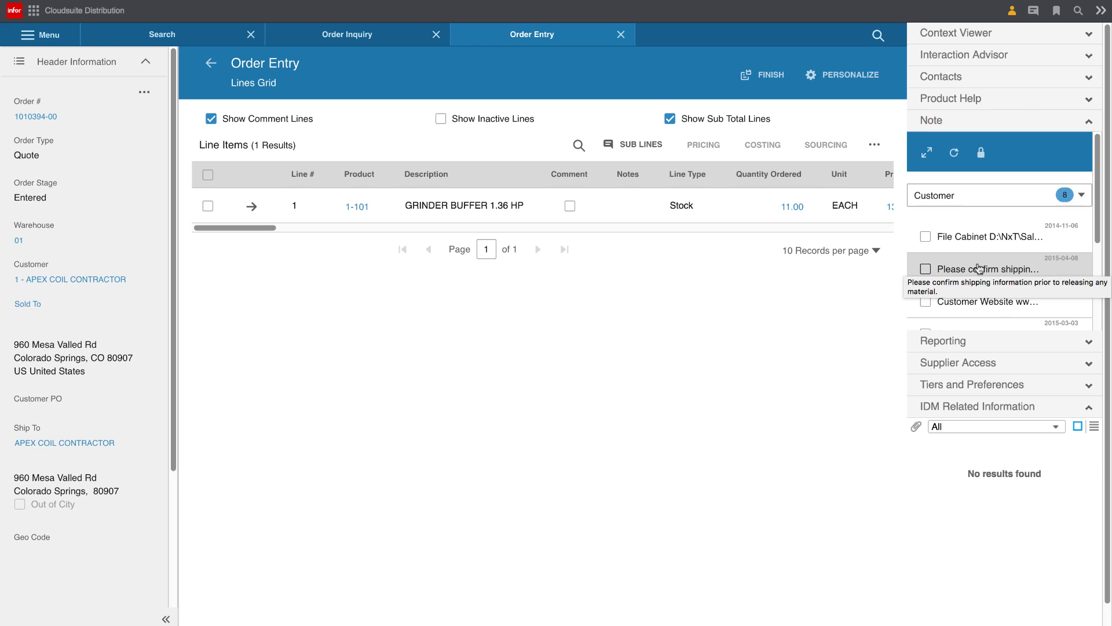
{"action": "left_click", "coordinate": [1102, 12]}
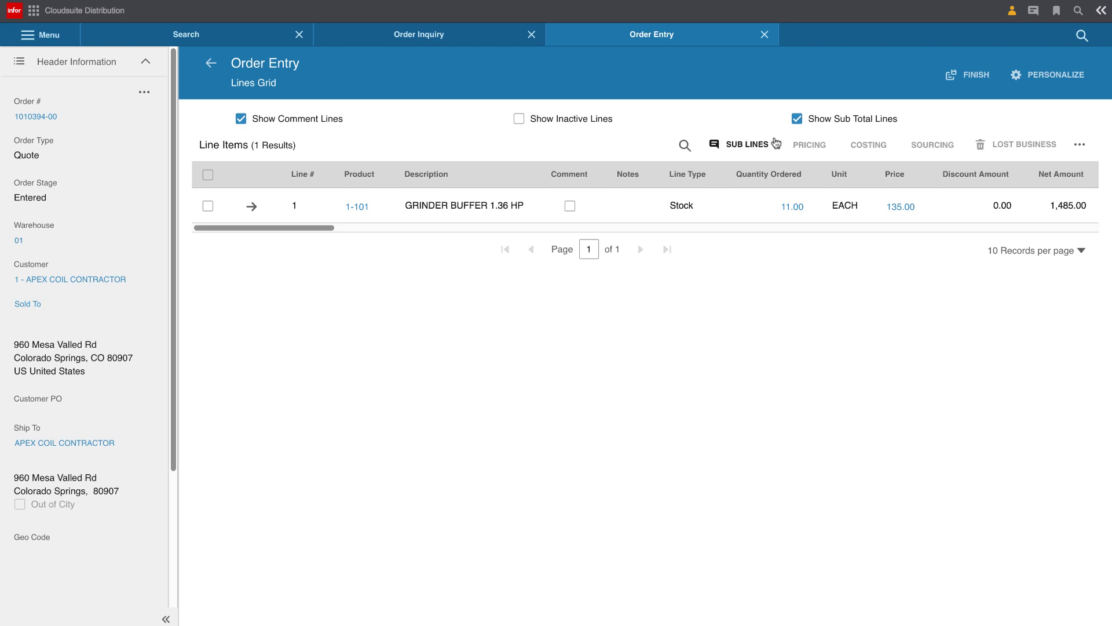
{"action": "left_click", "coordinate": [211, 63]}
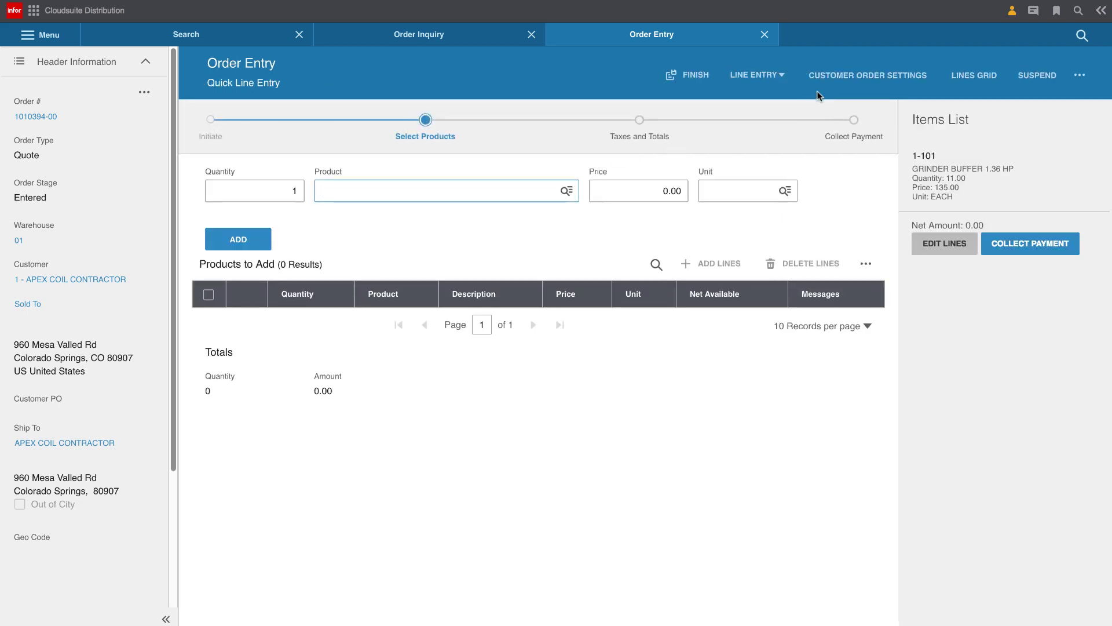
Switch line entry to product search and search for 'saw'
{"action": "left_click", "coordinate": [768, 76]}
{"action": "left_click", "coordinate": [757, 137]}
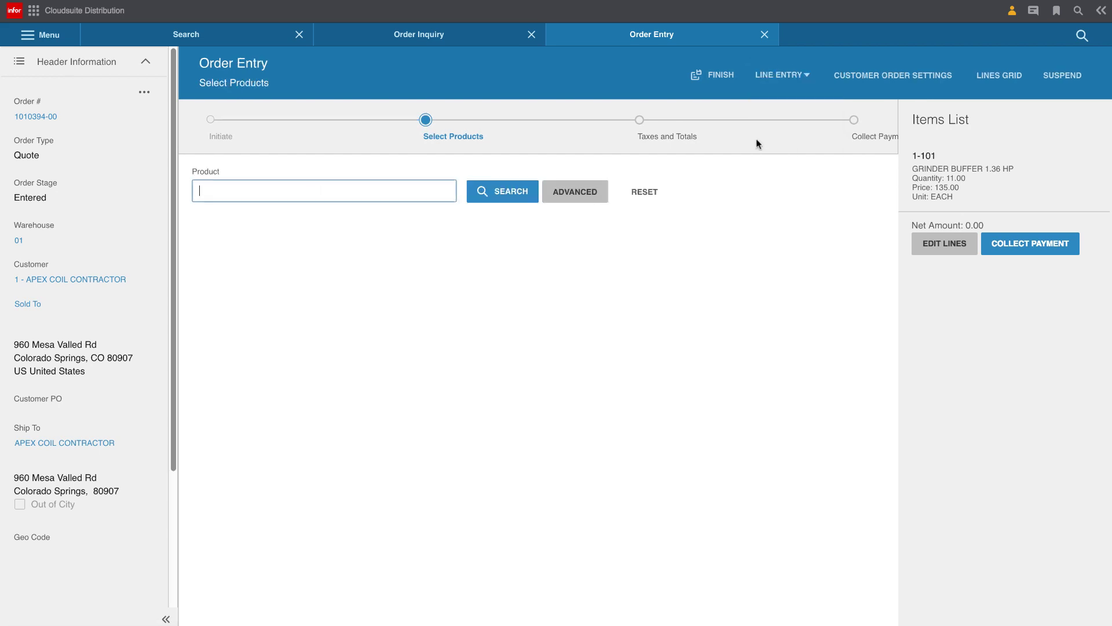
{"action": "type", "text": "saw"}
{"action": "key", "text": "Return"}
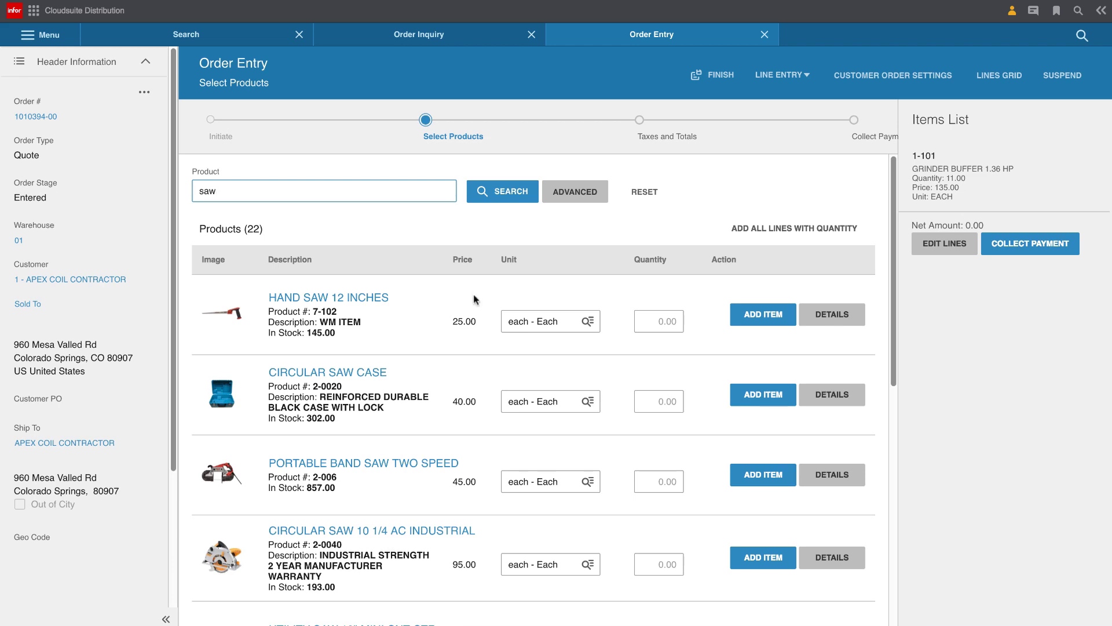
Add the 12-inch hand saw, portable band saw and 10 1/4 circular saw at quantity 1 each
{"action": "left_click", "coordinate": [650, 321]}
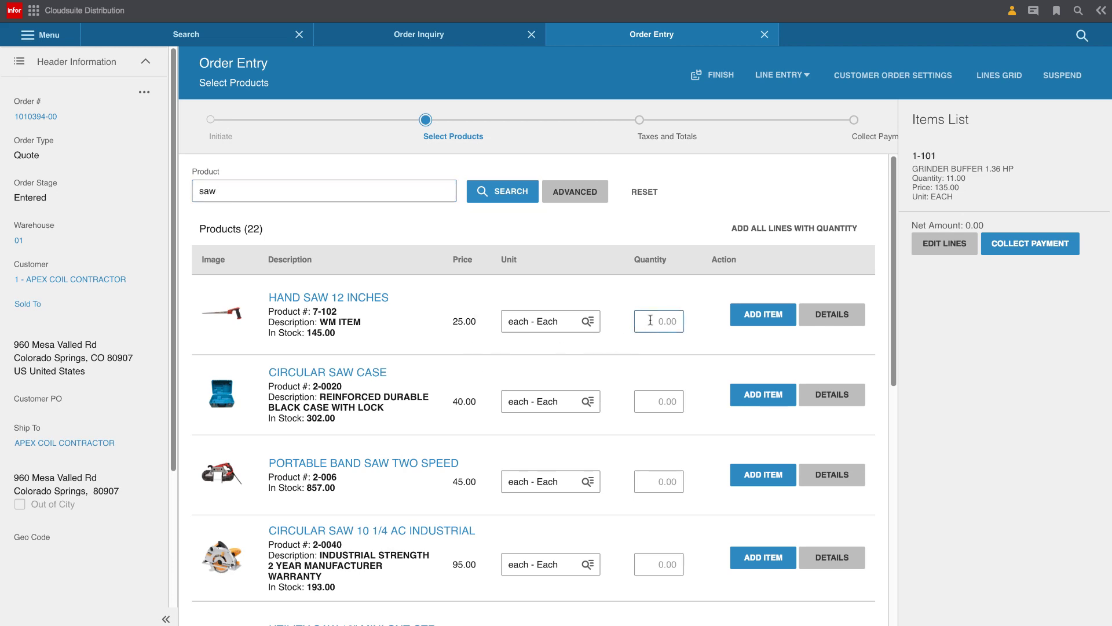
{"action": "type", "text": "1"}
{"action": "key", "text": "Tab"}
{"action": "key", "text": "Tab"}
{"action": "key", "text": "Tab"}
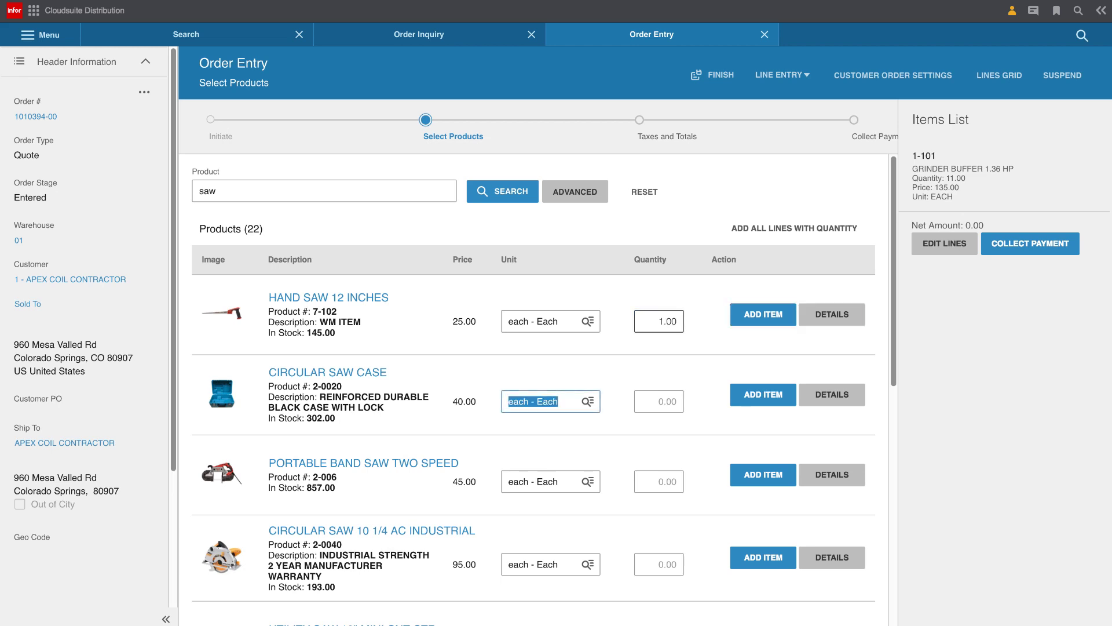
{"action": "key", "text": "Tab"}
{"action": "key", "text": "Tab"}
{"action": "key", "text": "Tab"}
{"action": "key", "text": "Tab"}
{"action": "key", "text": "Tab"}
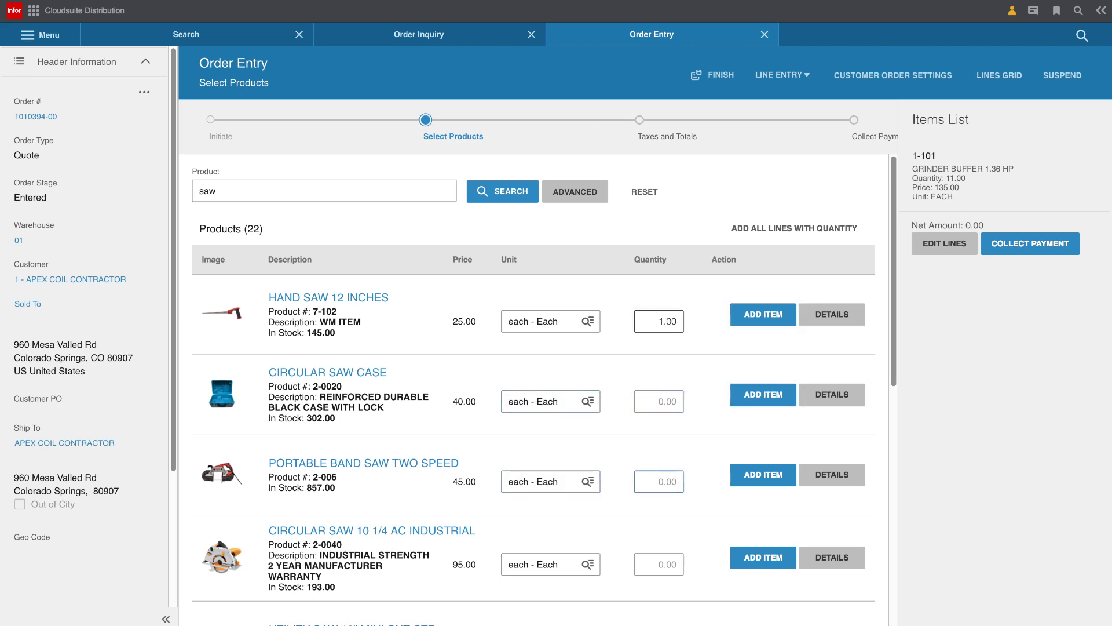
{"action": "type", "text": "1"}
{"action": "key", "text": "Tab"}
{"action": "key", "text": "Tab"}
{"action": "key", "text": "Tab"}
{"action": "key", "text": "Tab"}
{"action": "type", "text": "1"}
{"action": "key", "text": "Tab"}
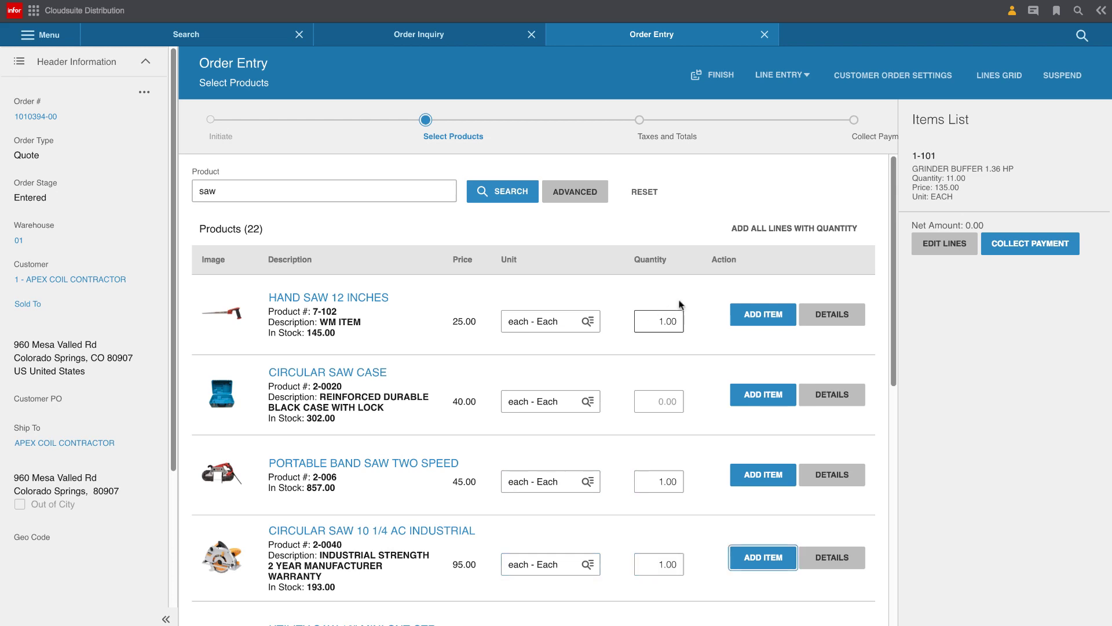
{"action": "left_click", "coordinate": [793, 229]}
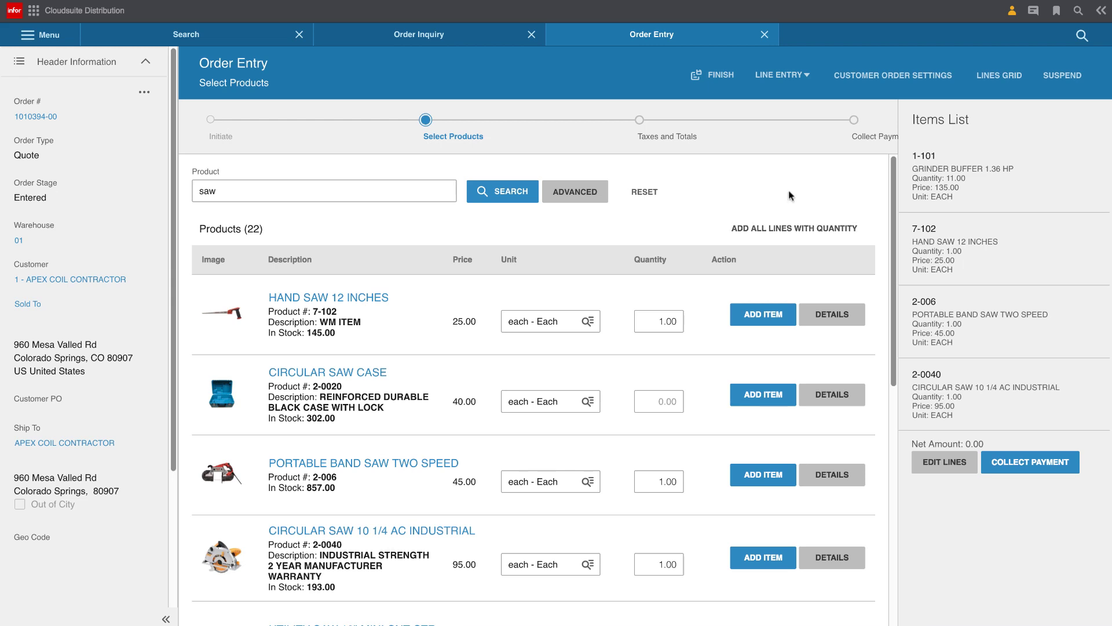
In Advanced Line Entry, set line 5 to product 1-106 utility saw and browse its related documents
{"action": "left_click", "coordinate": [774, 78]}
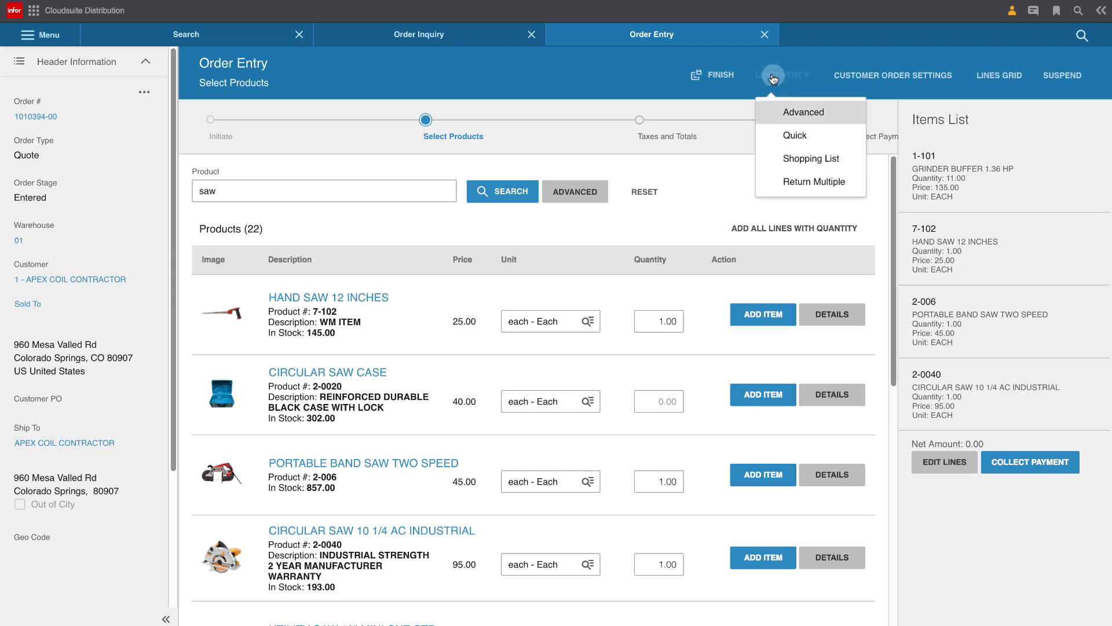
{"action": "left_click", "coordinate": [790, 112]}
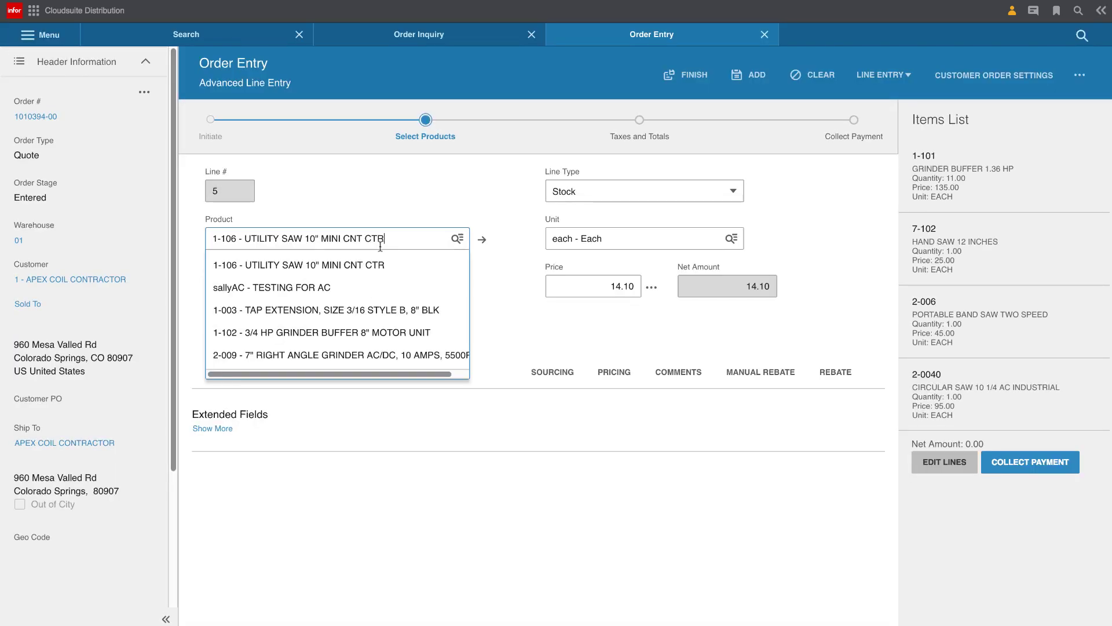
{"action": "left_click_drag", "start_coordinate": [387, 238], "coordinate": [195, 237]}
{"action": "key", "text": "BackSpace"}
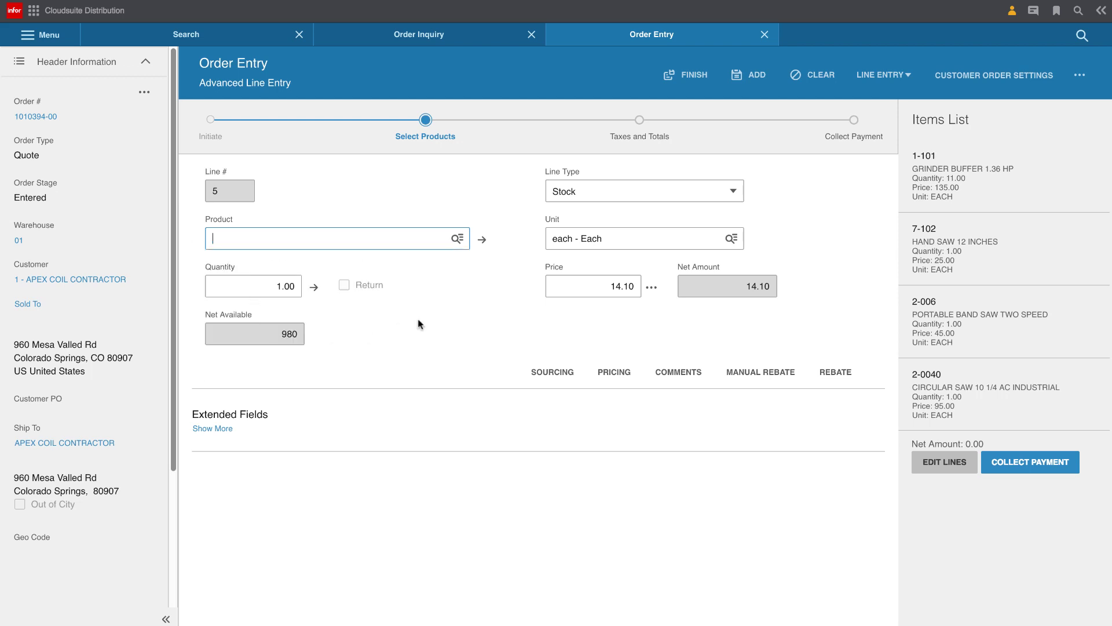
{"action": "left_click", "coordinate": [435, 316]}
{"action": "left_click", "coordinate": [310, 242]}
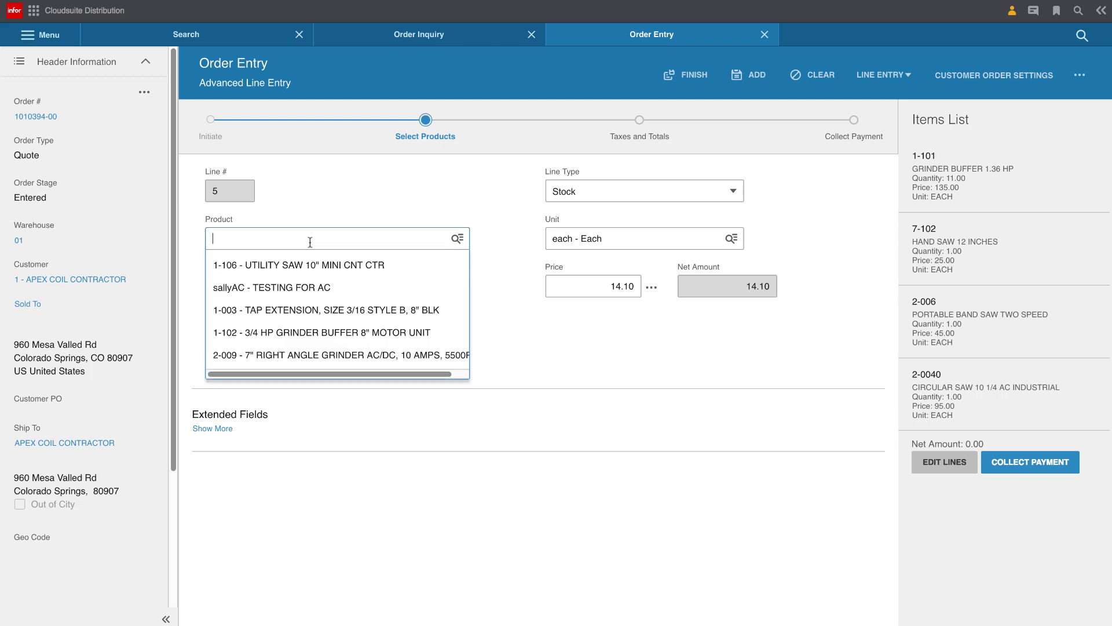
{"action": "left_click", "coordinate": [291, 271]}
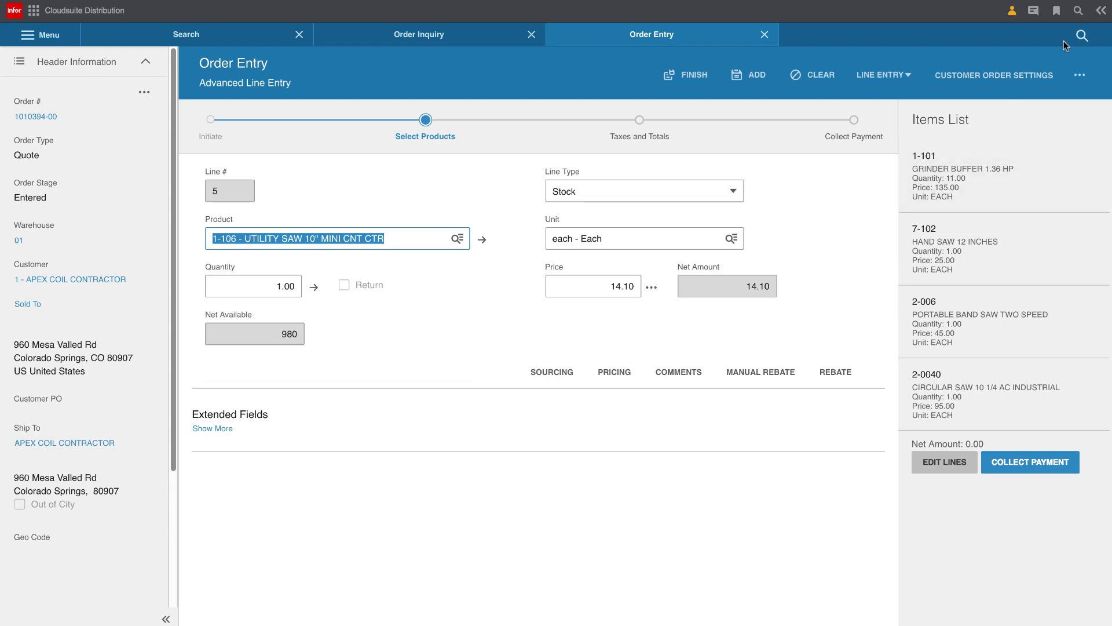
{"action": "left_click", "coordinate": [1100, 11]}
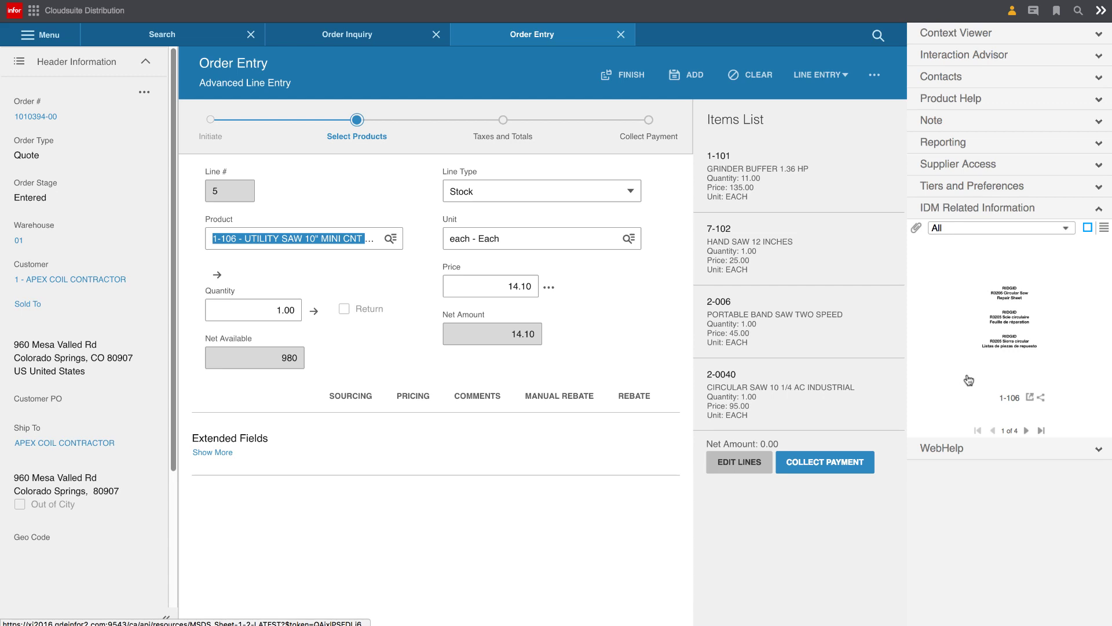
{"action": "left_click", "coordinate": [1027, 430]}
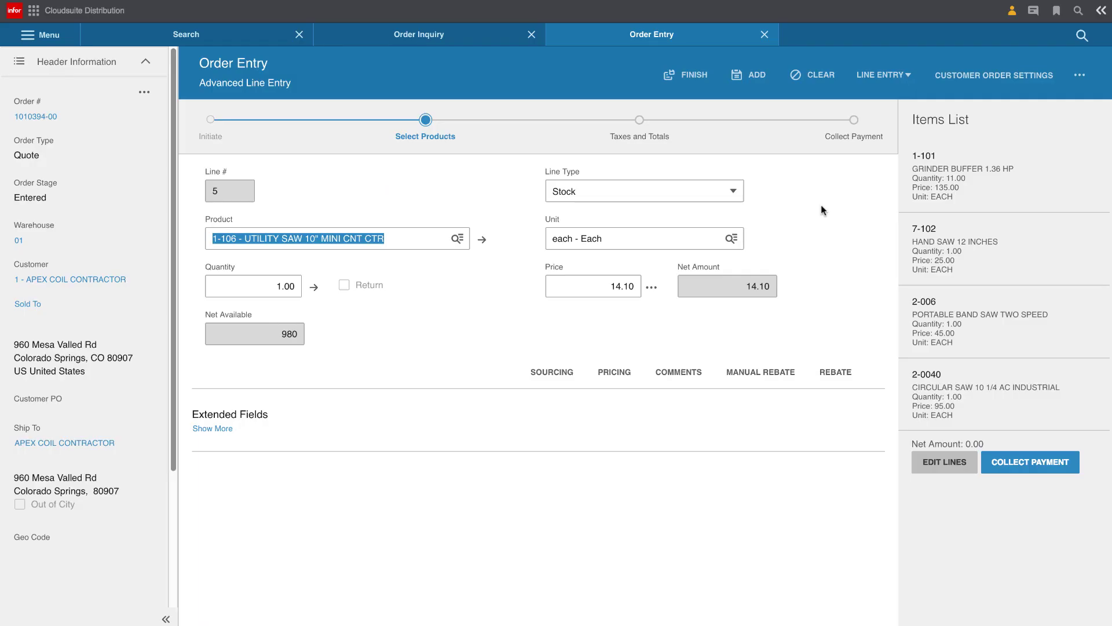
Clear the unfinished 1-106 line and switch to the Lines Grid of the quote's four lines
{"action": "left_click", "coordinate": [880, 75]}
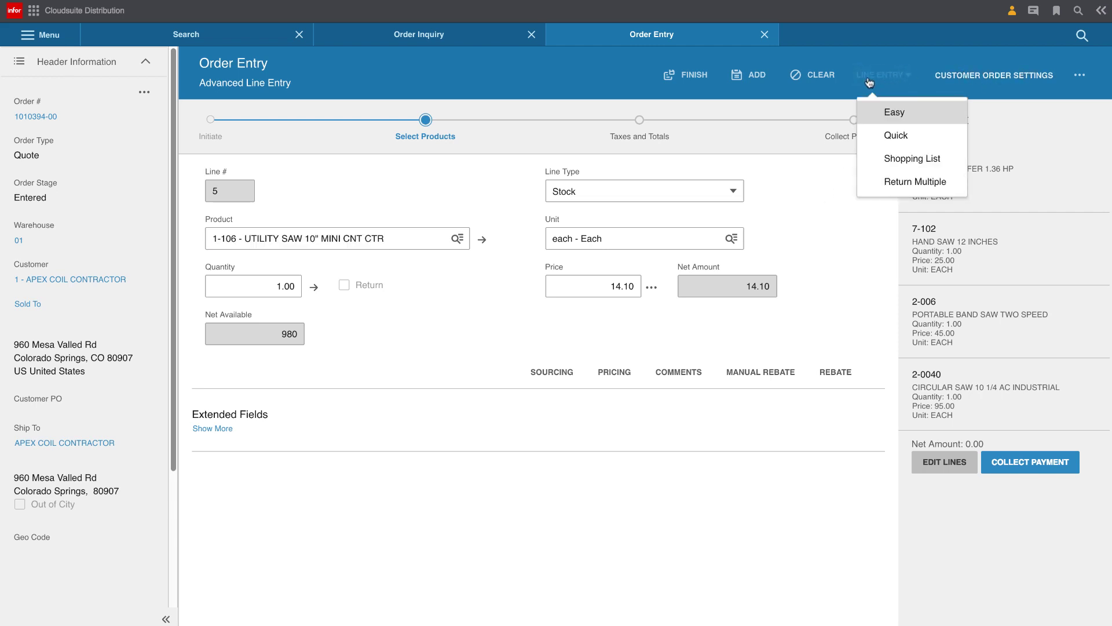
{"action": "left_click", "coordinate": [806, 75]}
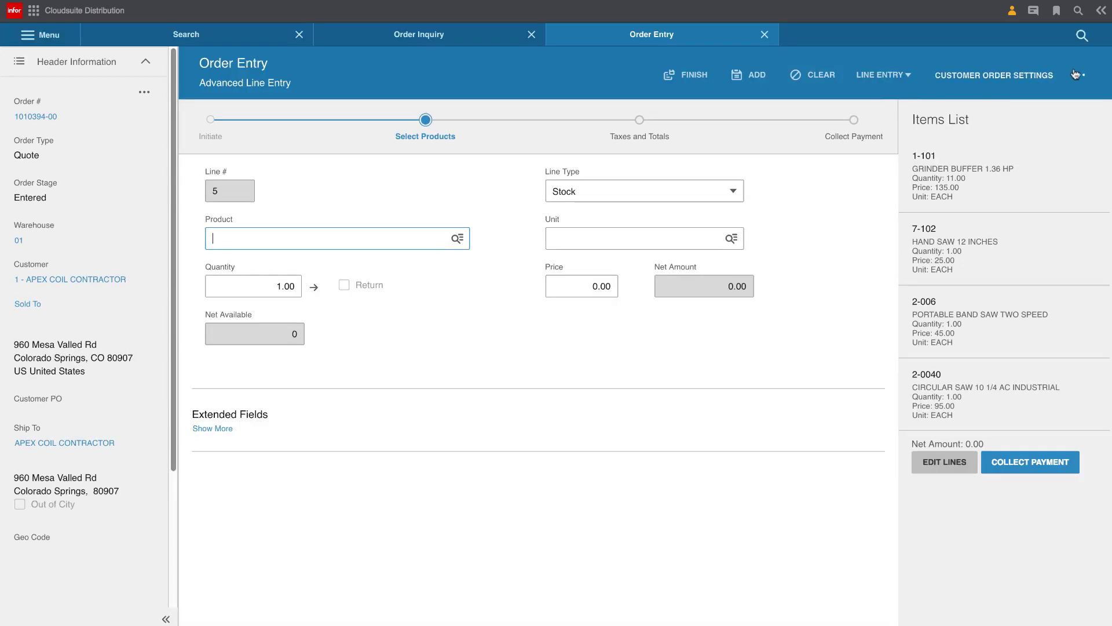
{"action": "left_click", "coordinate": [1077, 75]}
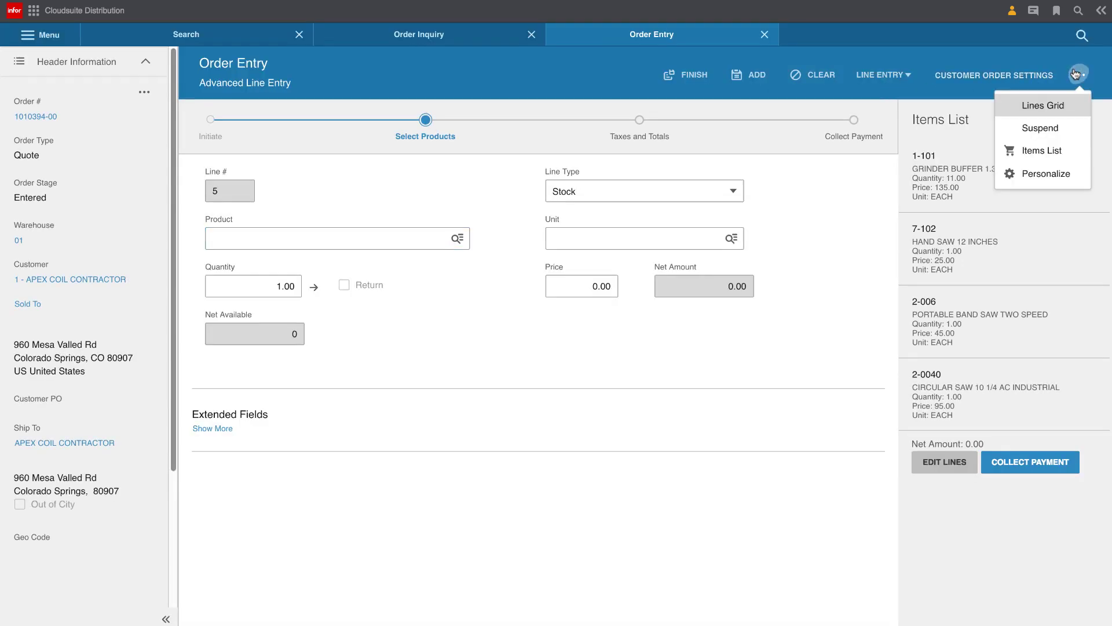
{"action": "left_click", "coordinate": [1046, 106]}
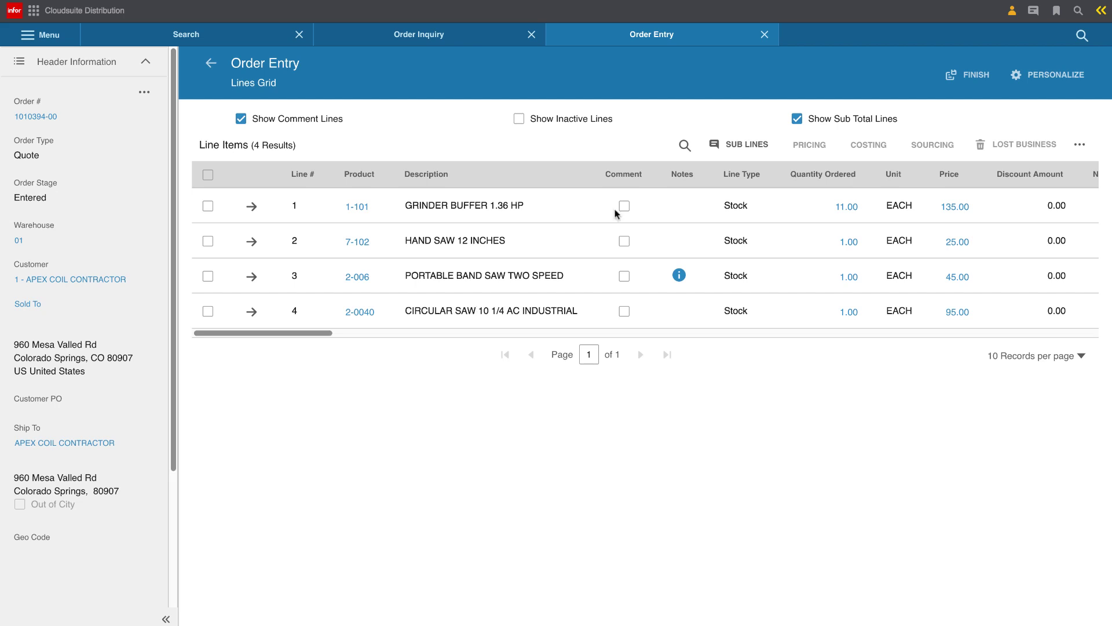
Finish quote 1010394-00 with its grinder buffer and three saw lines
{"action": "left_click", "coordinate": [973, 79]}
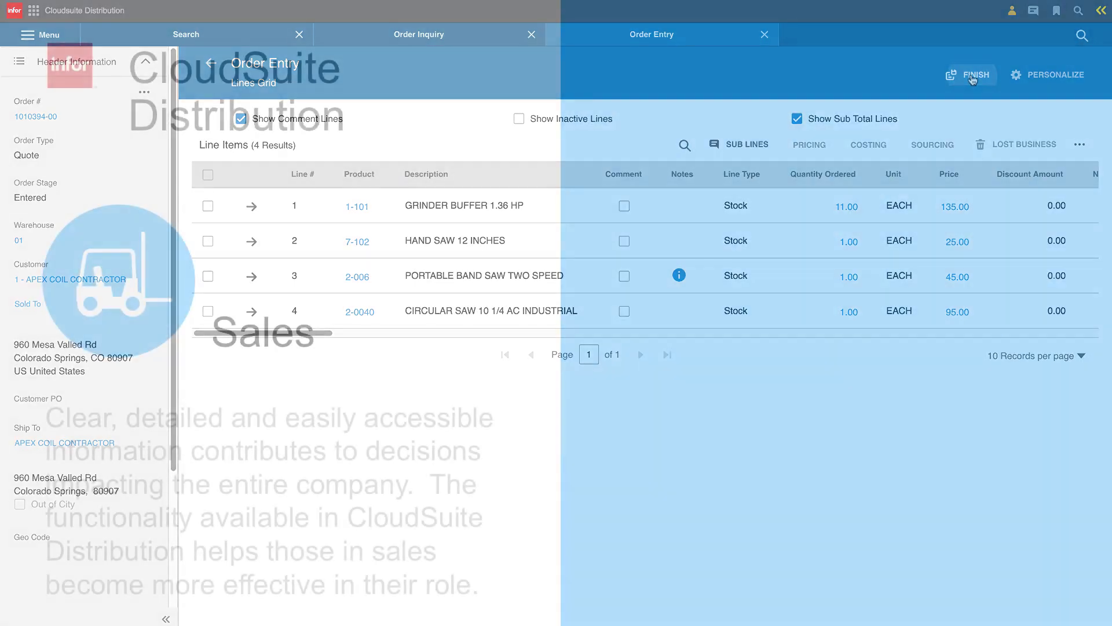